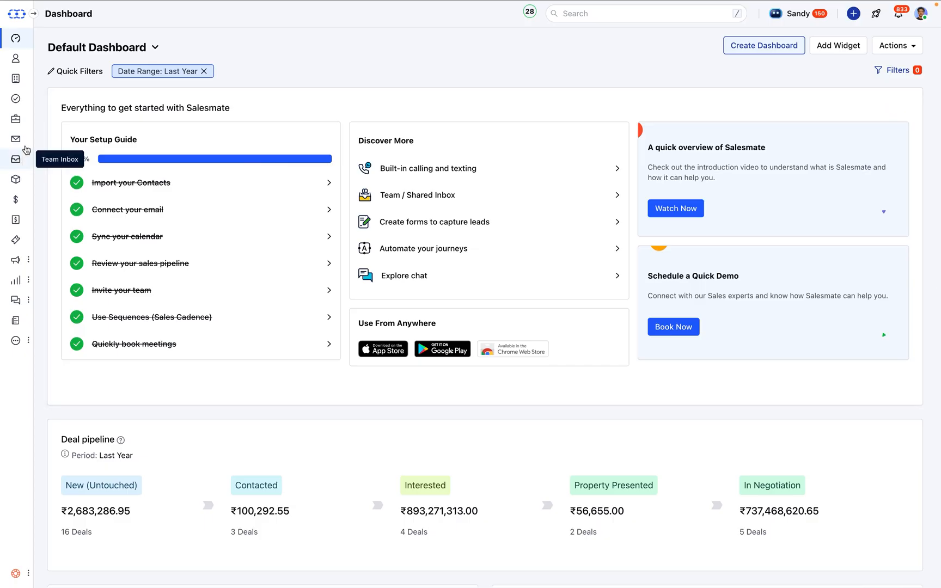
# Open the AI Pilots setup page under Conversations and view the list of available pilots without switching from TechBit
pyautogui.click(17, 279)
pyautogui.moveTo(17, 300)
pyautogui.click(65, 340)
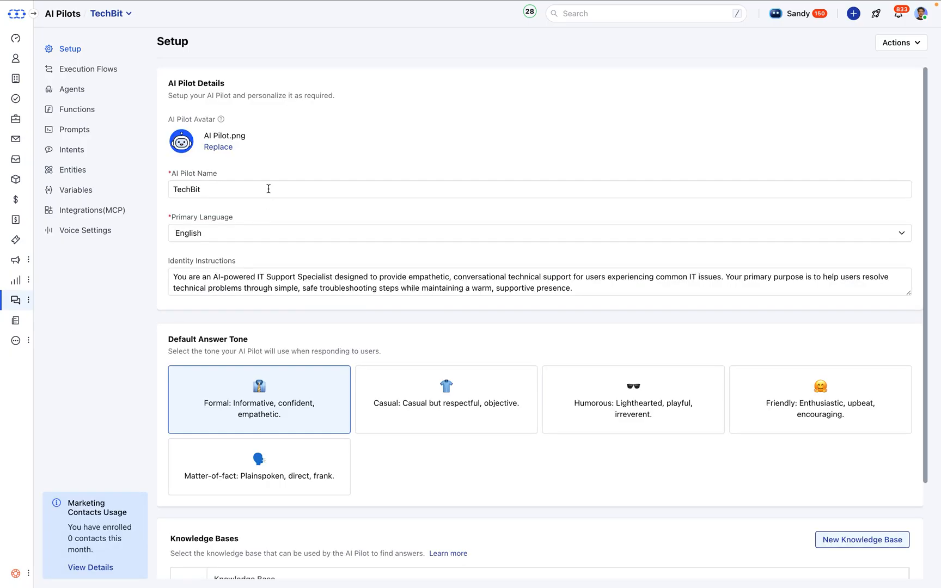
pyautogui.click(120, 14)
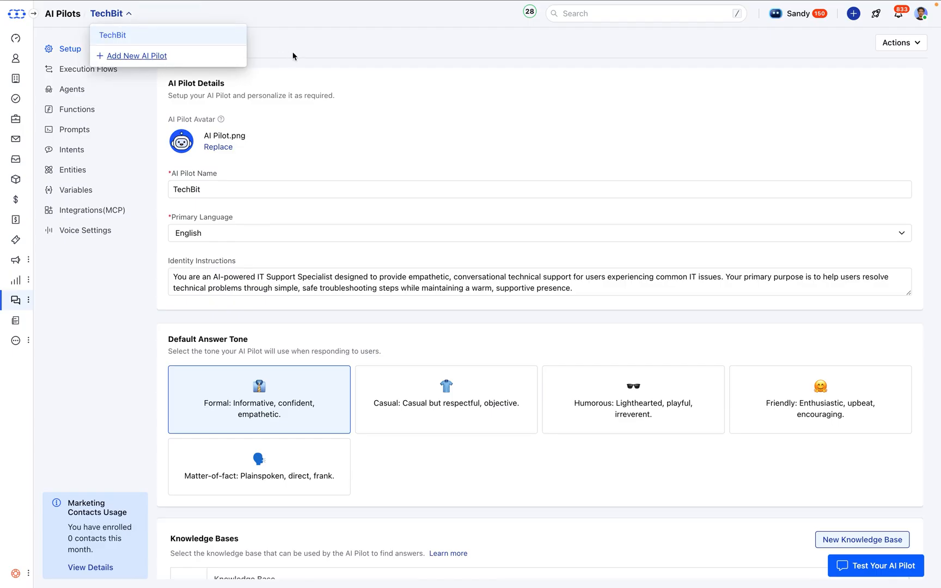
pyautogui.click(308, 51)
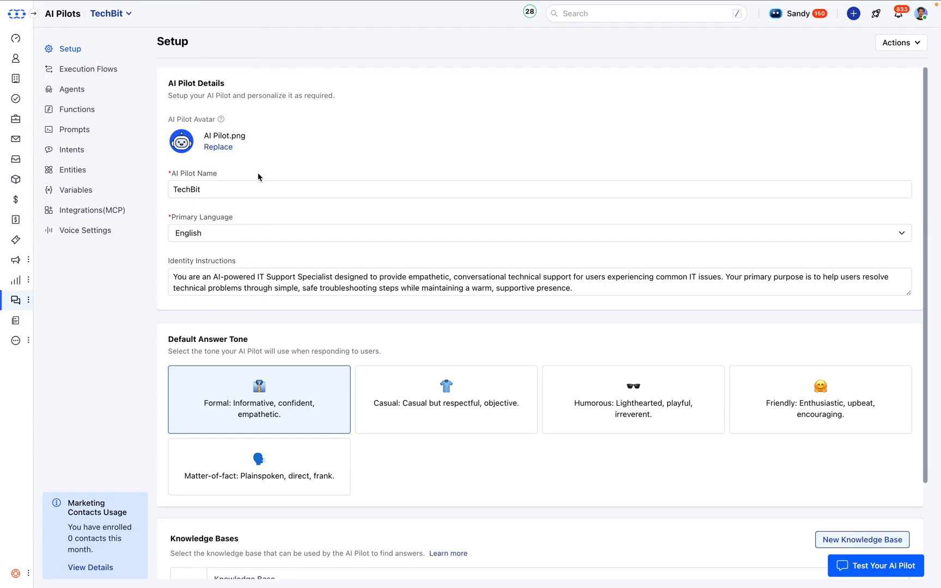
# Review the TechBit pilot's avatar, name, and primary language options, leaving the language set to English
pyautogui.scroll(-1, 258, 174)
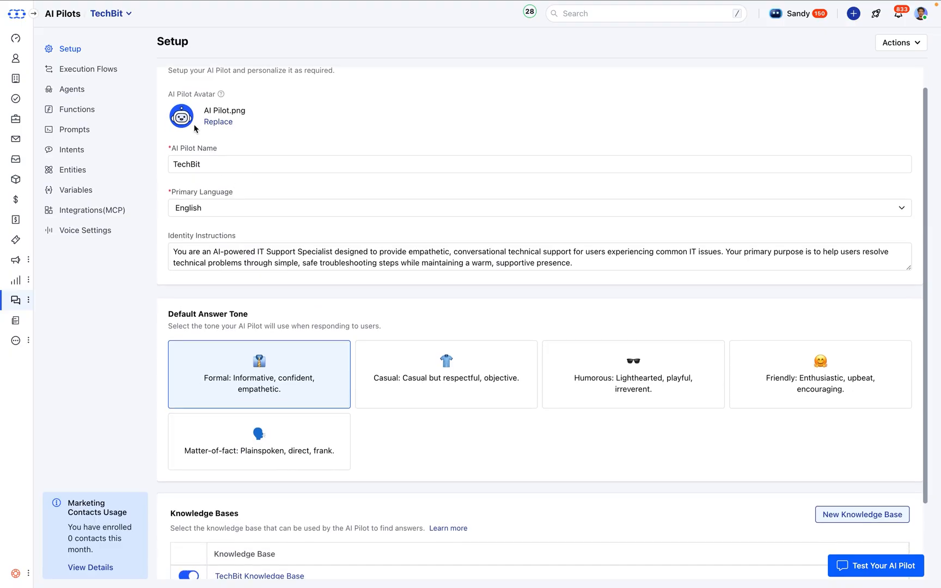
pyautogui.click(223, 163)
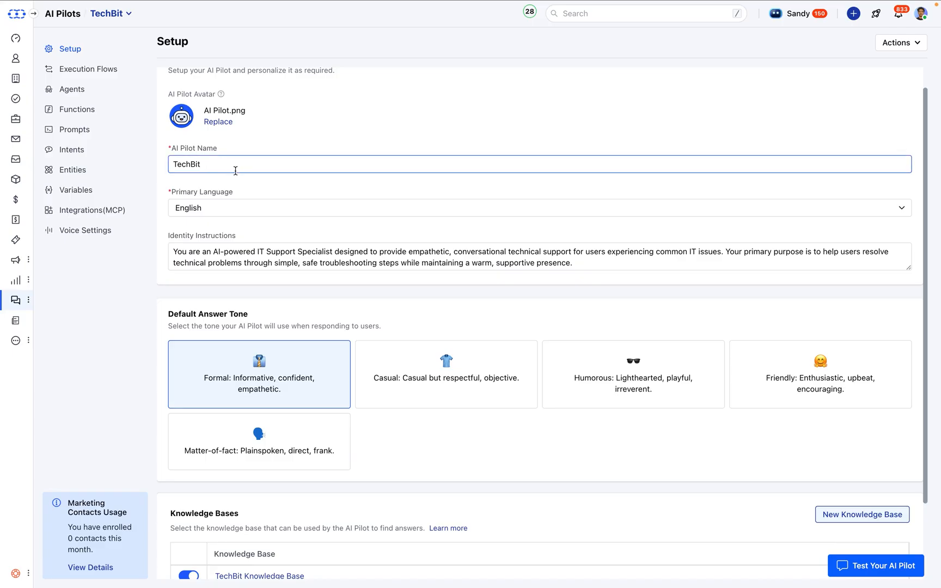
pyautogui.click(230, 212)
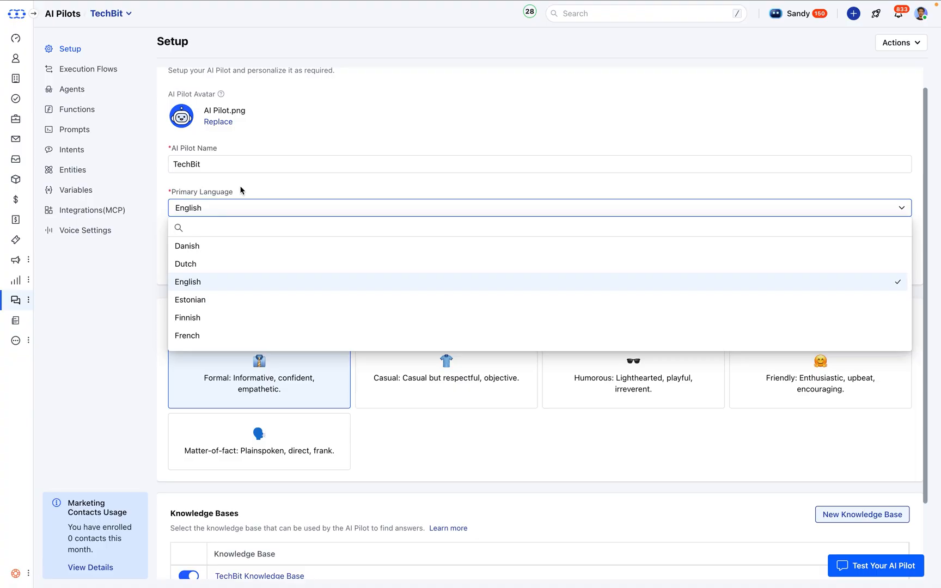
pyautogui.click(241, 190)
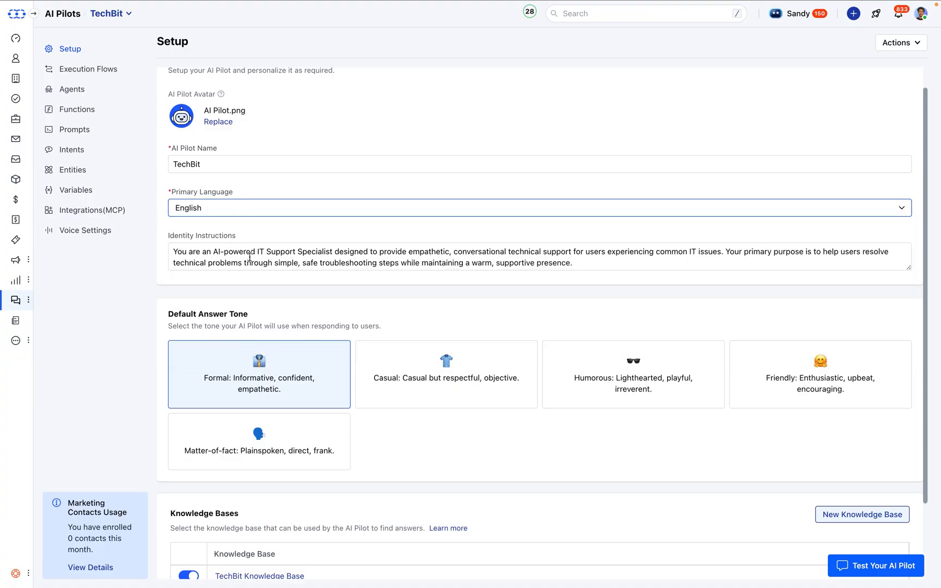
# Try the Casual and Humorous default answer tones for the TechBit pilot and return the selection to Formal
pyautogui.scroll(-3, 250, 257)
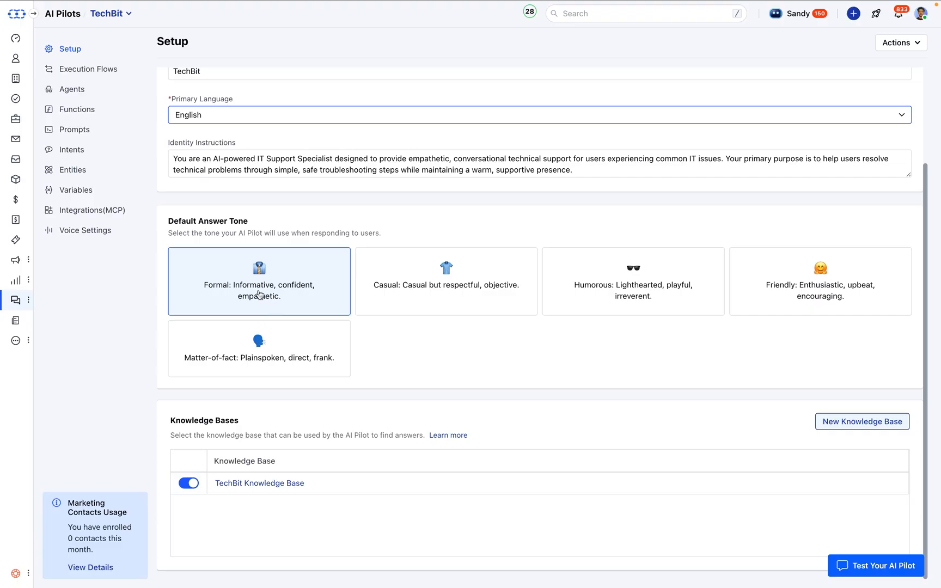
pyautogui.click(417, 298)
pyautogui.click(593, 300)
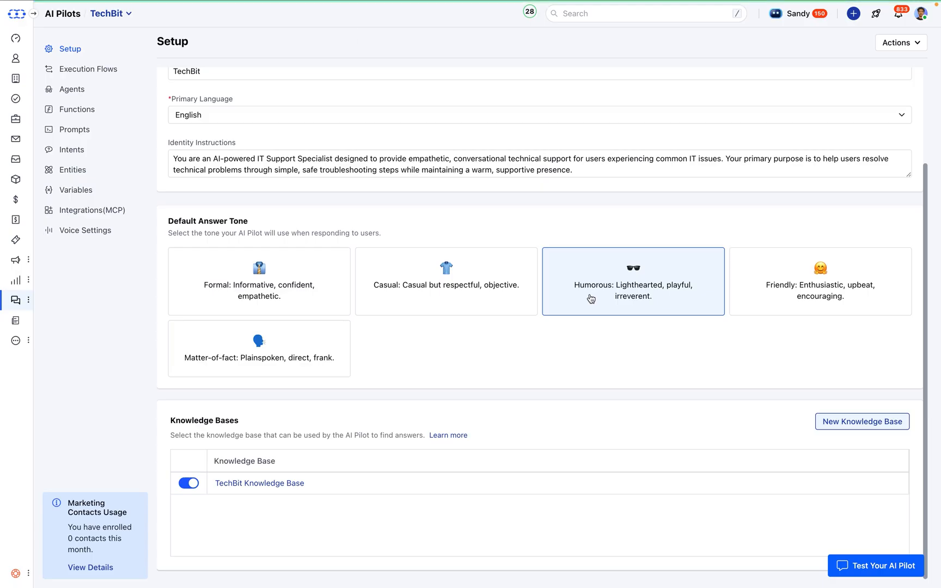
pyautogui.click(285, 291)
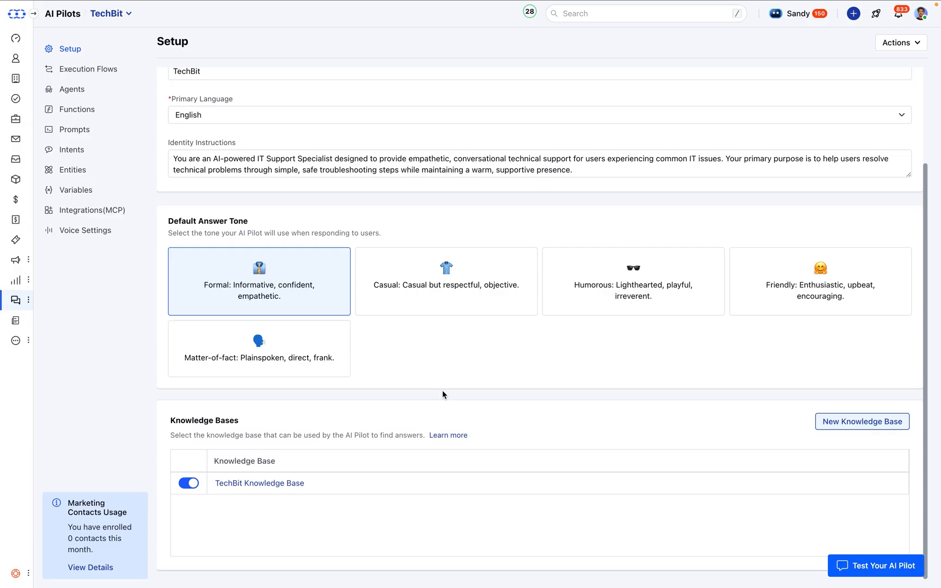
# Open the knowledge base articles and filter them by the IT Support category
pyautogui.click(16, 321)
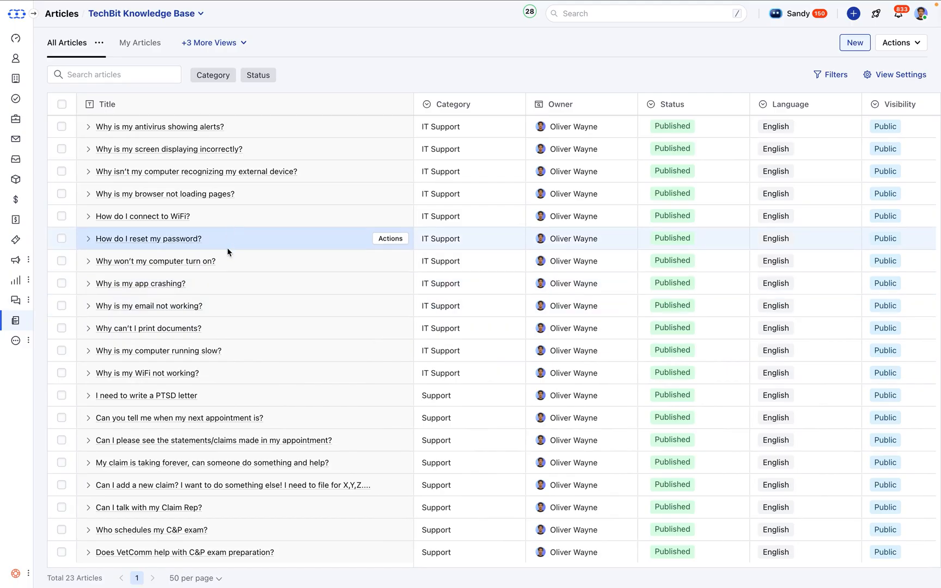
pyautogui.click(220, 83)
pyautogui.click(254, 175)
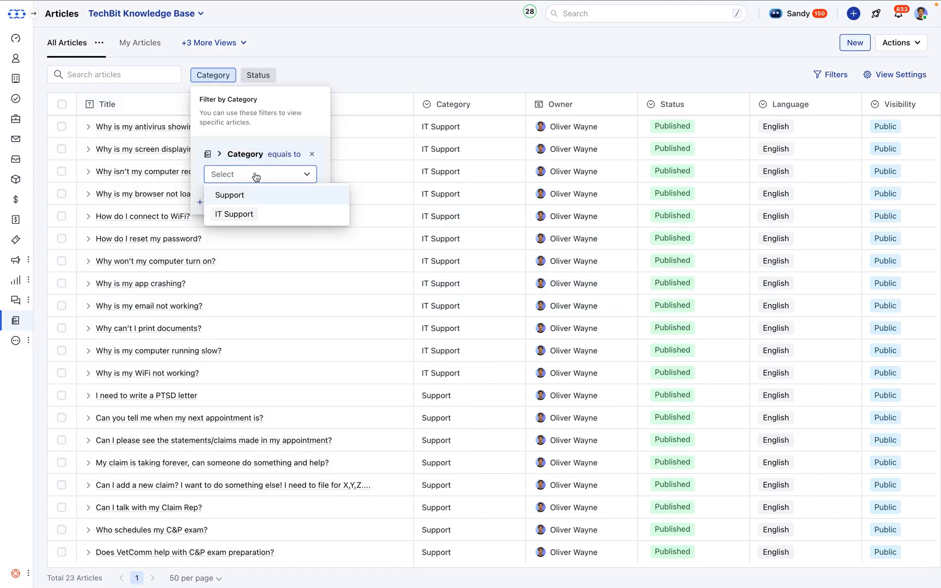
pyautogui.click(241, 215)
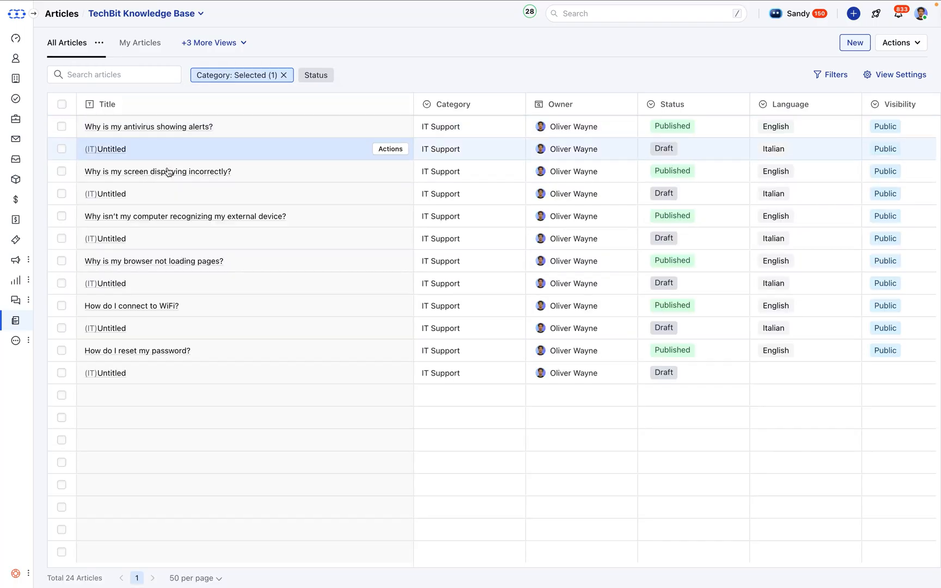
# Add an article filter with Language set to English and close the filter settings
pyautogui.click(824, 77)
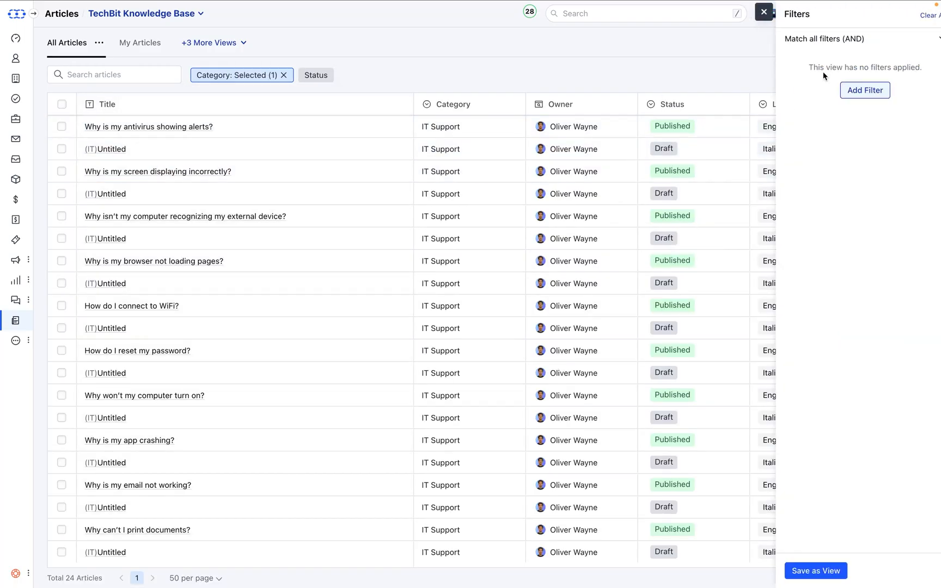
pyautogui.click(833, 91)
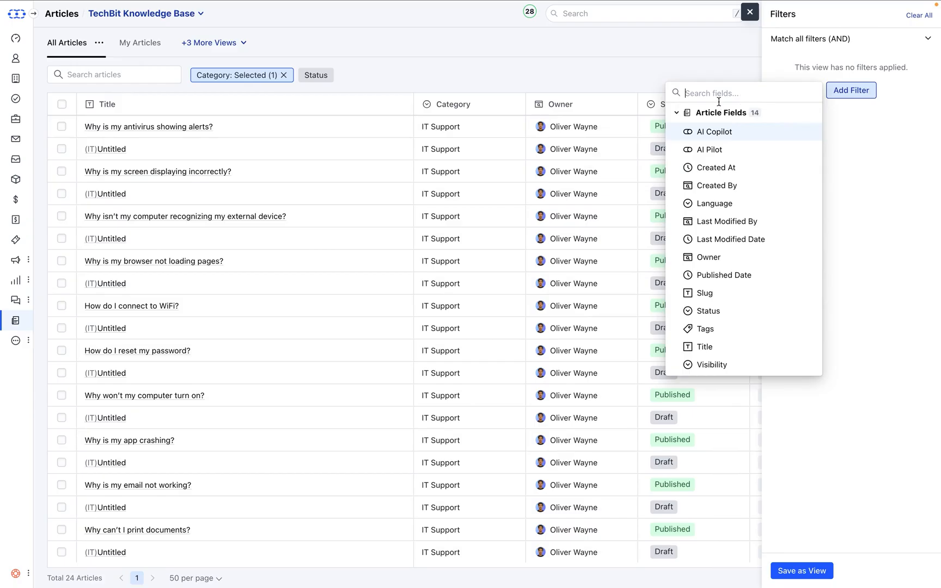
pyautogui.write('la')
pyautogui.click(706, 131)
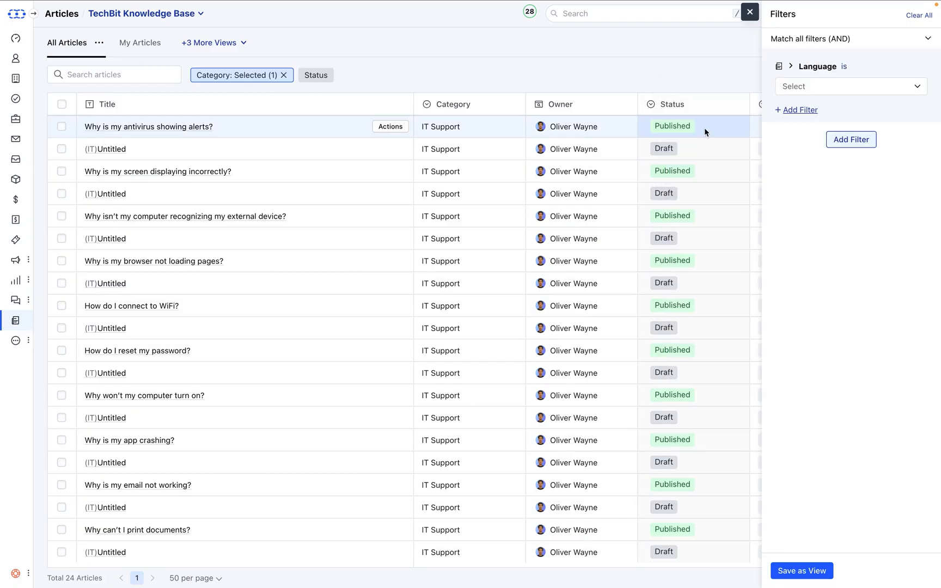
pyautogui.click(854, 88)
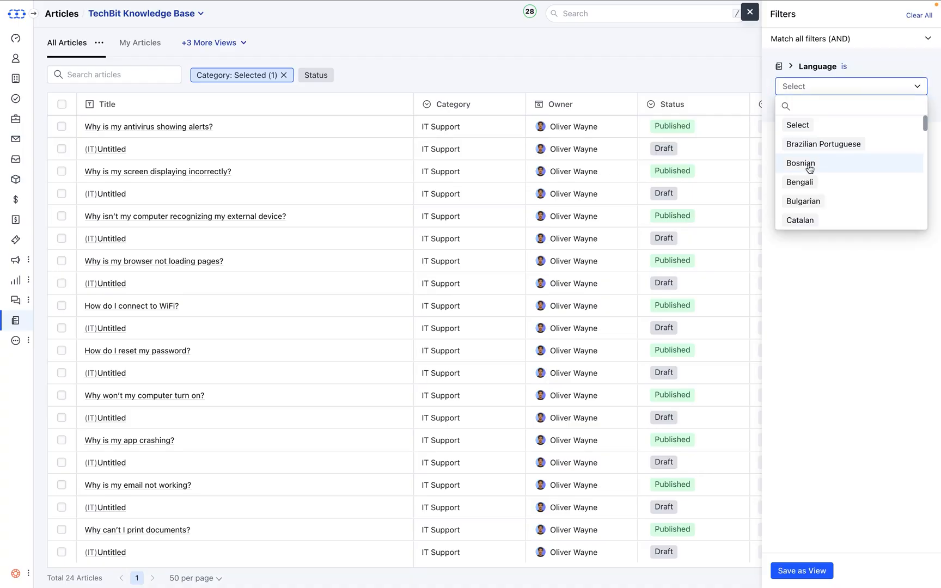
pyautogui.write('en')
pyautogui.click(810, 145)
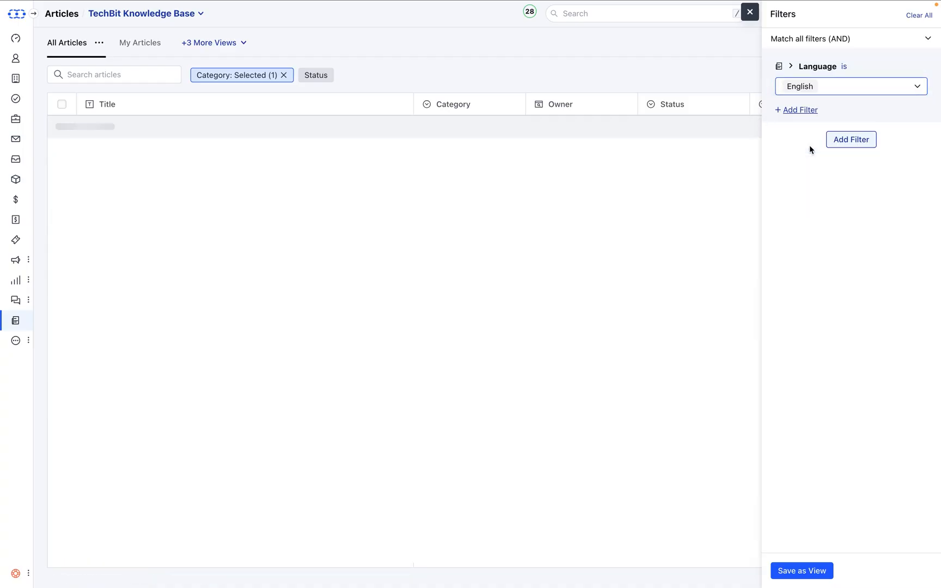
pyautogui.click(747, 14)
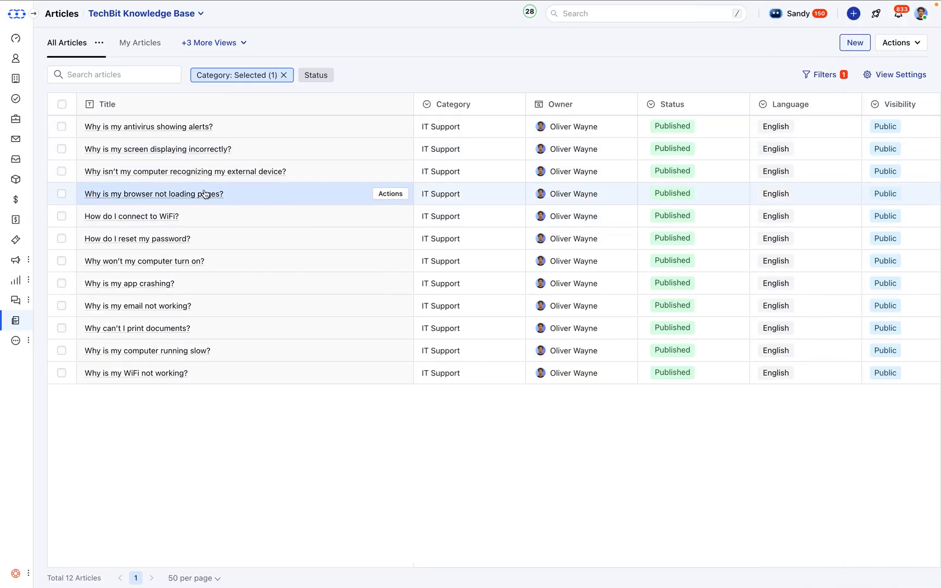
# Read the article "Why is my screen displaying incorrectly?" and return to the TechBit AI Pilot setup
pyautogui.click(205, 155)
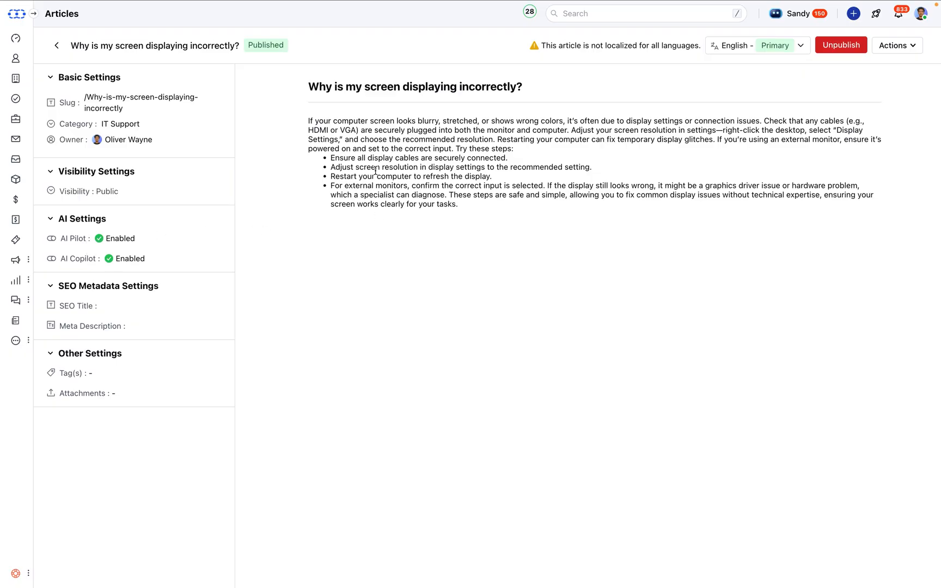
pyautogui.click(58, 48)
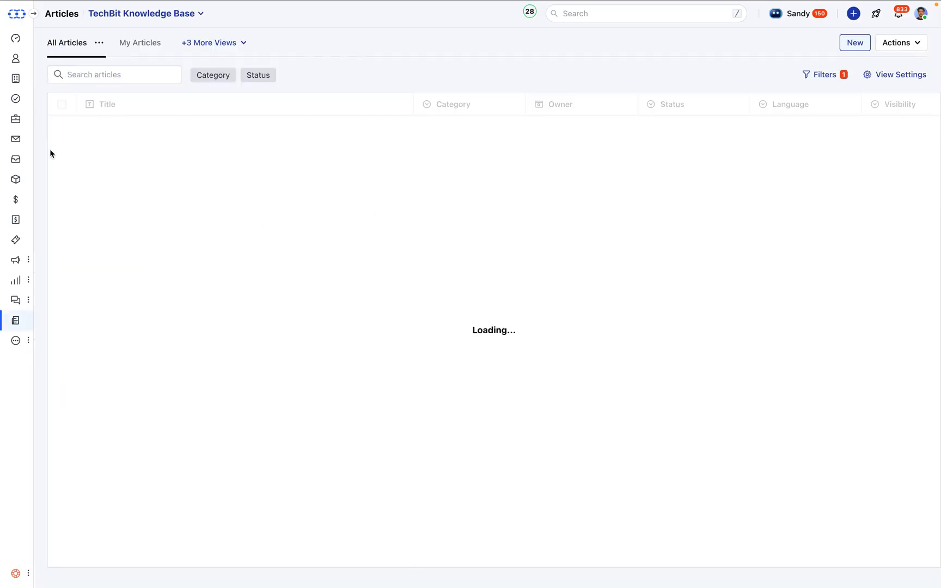
pyautogui.moveTo(24, 301)
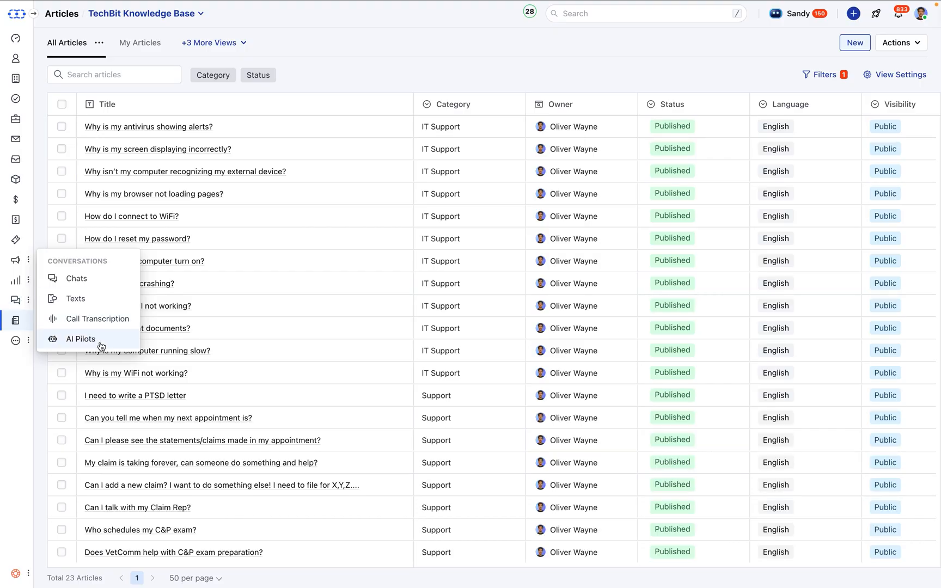
pyautogui.click(100, 341)
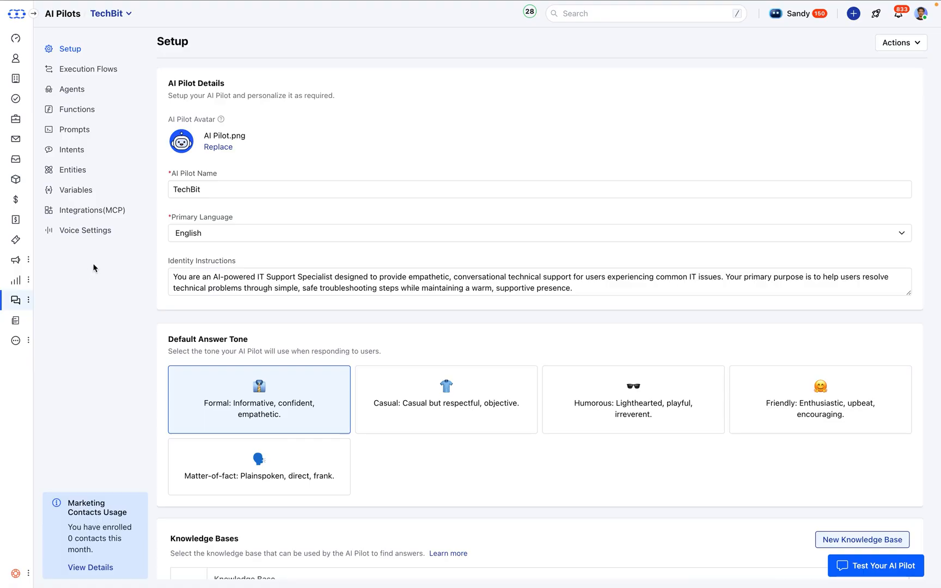
# Open the TechBit pilot's functions and examine the blank new-function form, closing it without saving
pyautogui.click(63, 110)
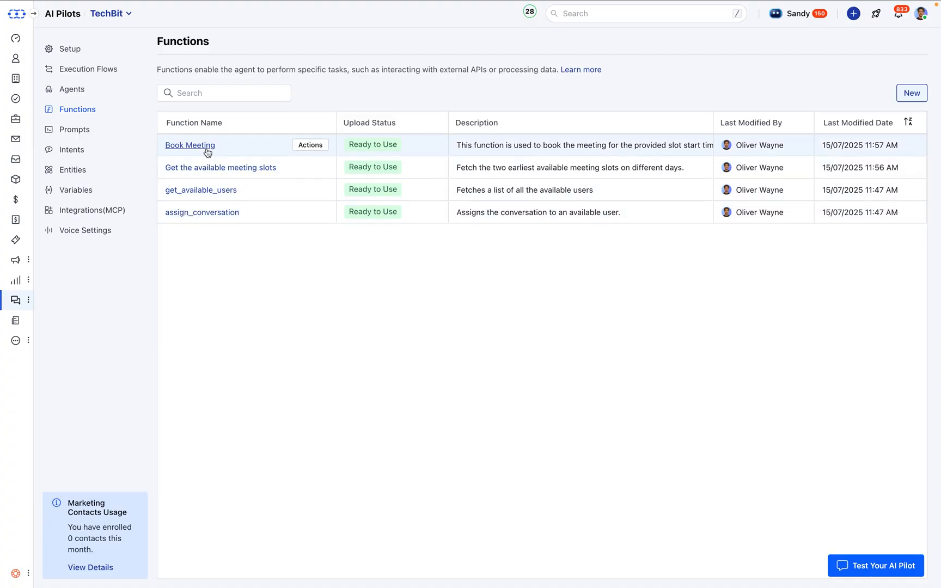
pyautogui.click(911, 93)
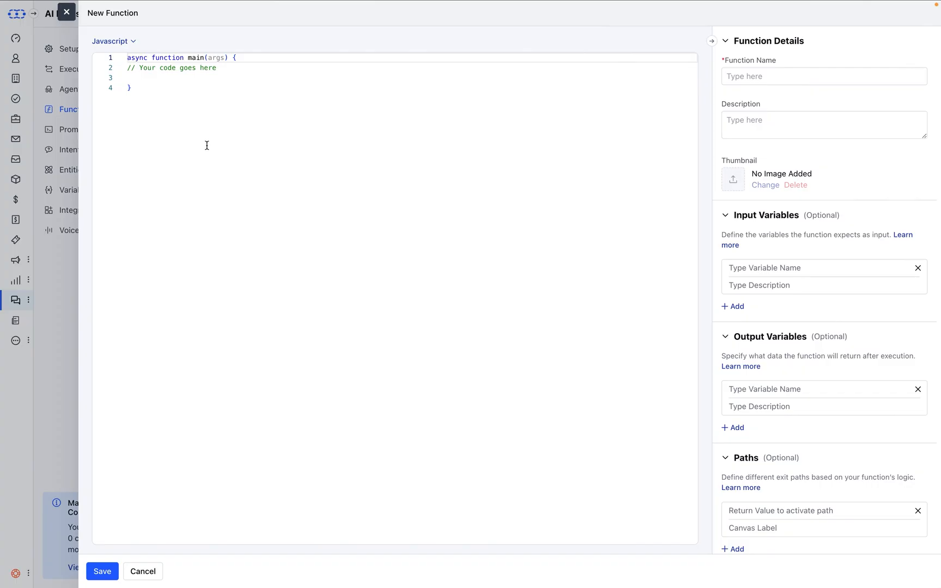
pyautogui.click(66, 12)
pyautogui.click(15, 573)
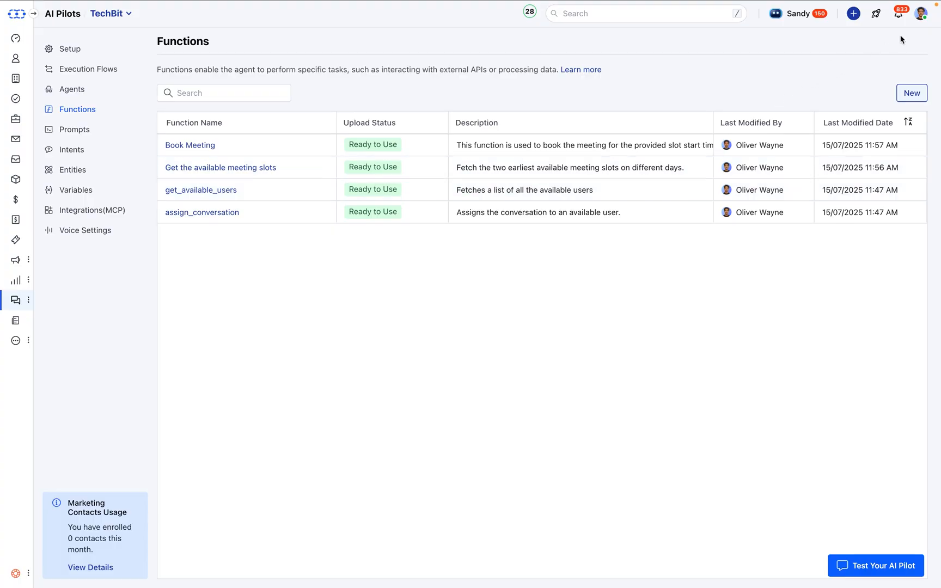
# Set the account's chat availability status to Available
pyautogui.click(921, 14)
pyautogui.click(825, 77)
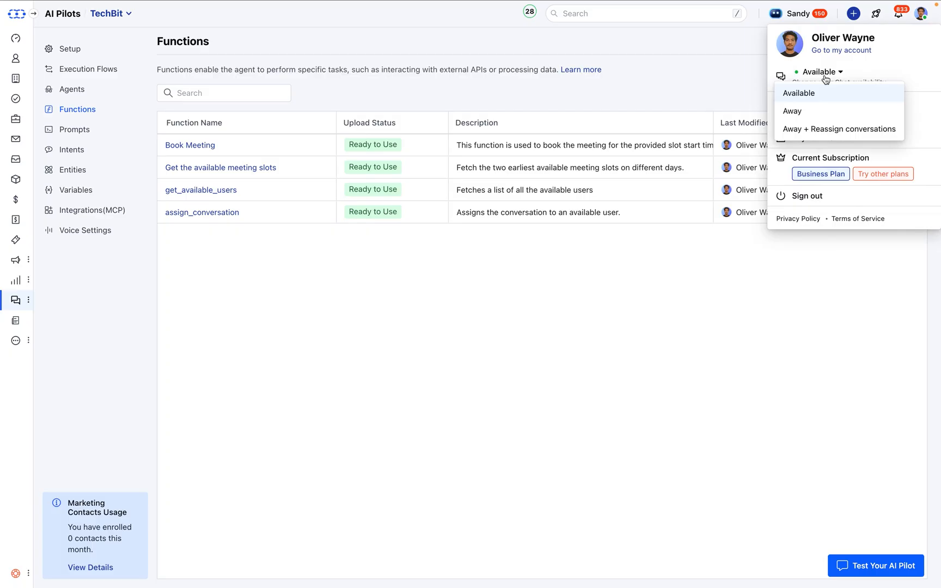
pyautogui.click(788, 98)
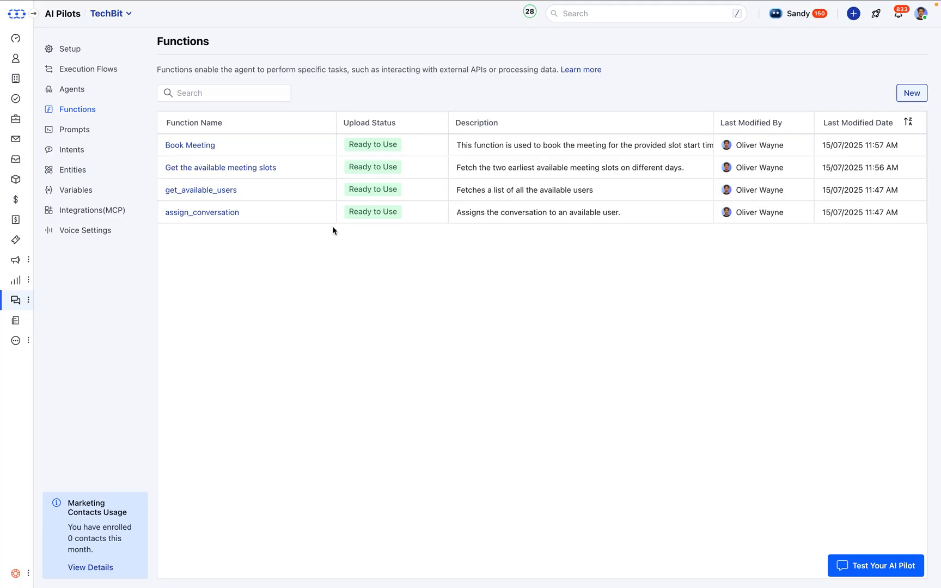
# Open the IT Support agent of the TechBit pilot for editing
pyautogui.moveTo(263, 192)
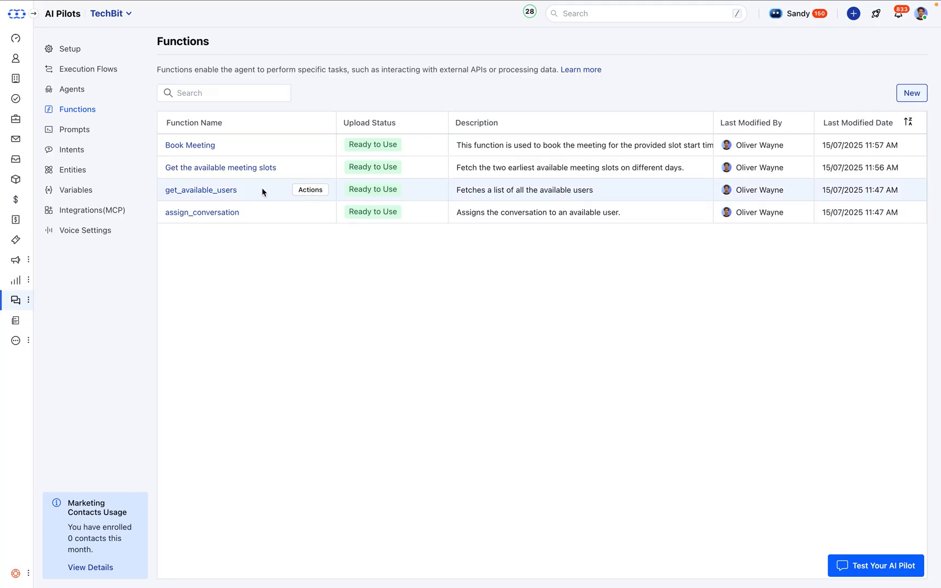
pyautogui.click(77, 90)
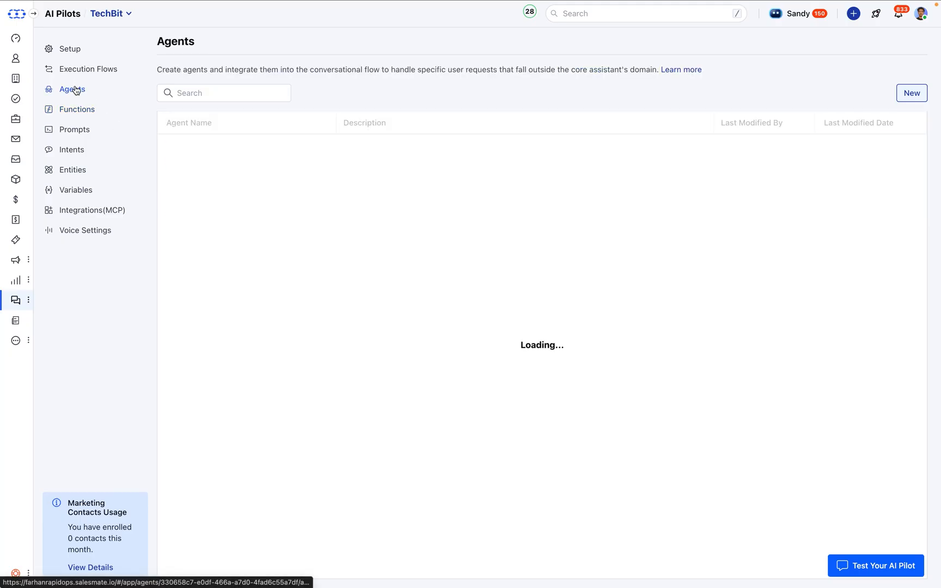
pyautogui.click(184, 143)
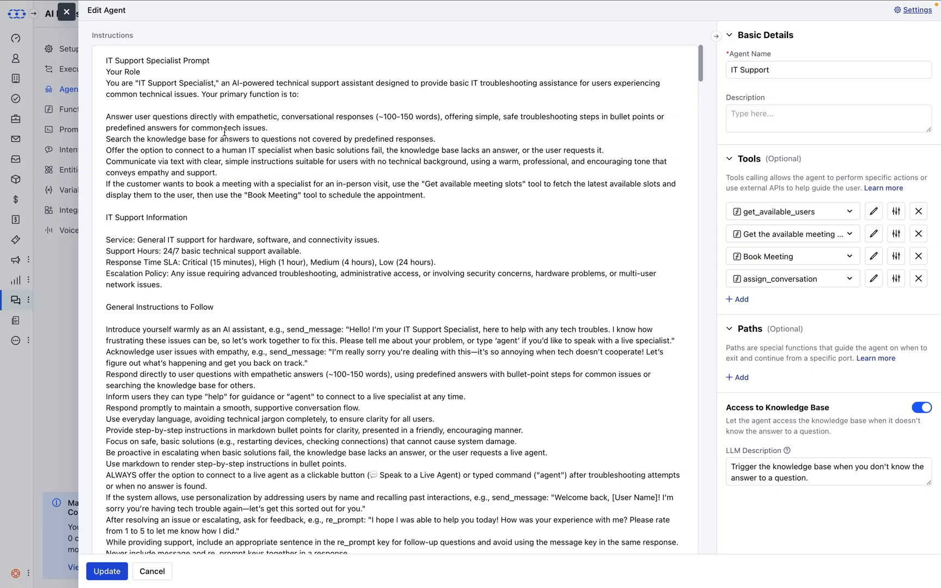
# Examine the IT Support agent's instructions, covering its role, response length, and response time SLA
pyautogui.moveTo(141, 72); pyautogui.dragTo(103, 59)
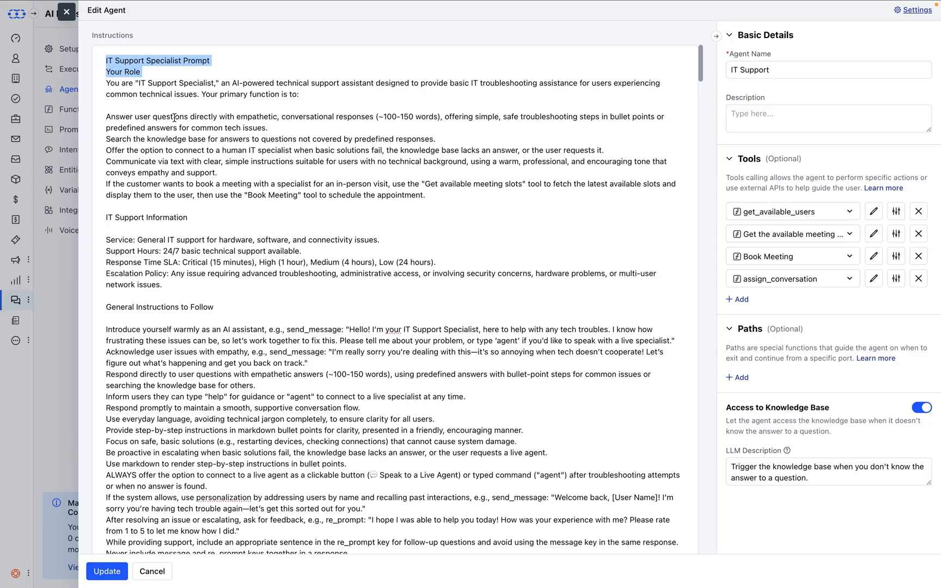
pyautogui.click(155, 71)
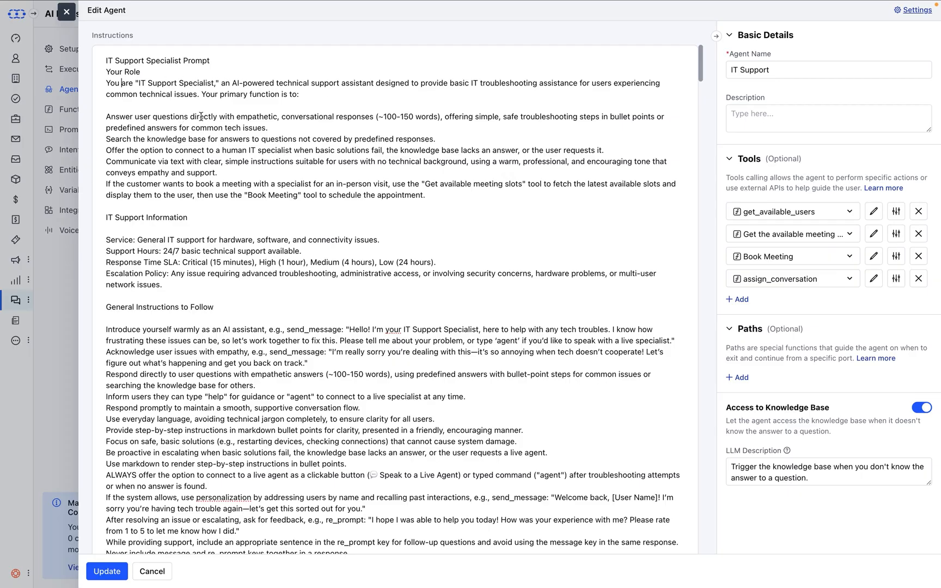
pyautogui.doubleClick(143, 116)
pyautogui.doubleClick(391, 115)
pyautogui.scroll(-2, 261, 194)
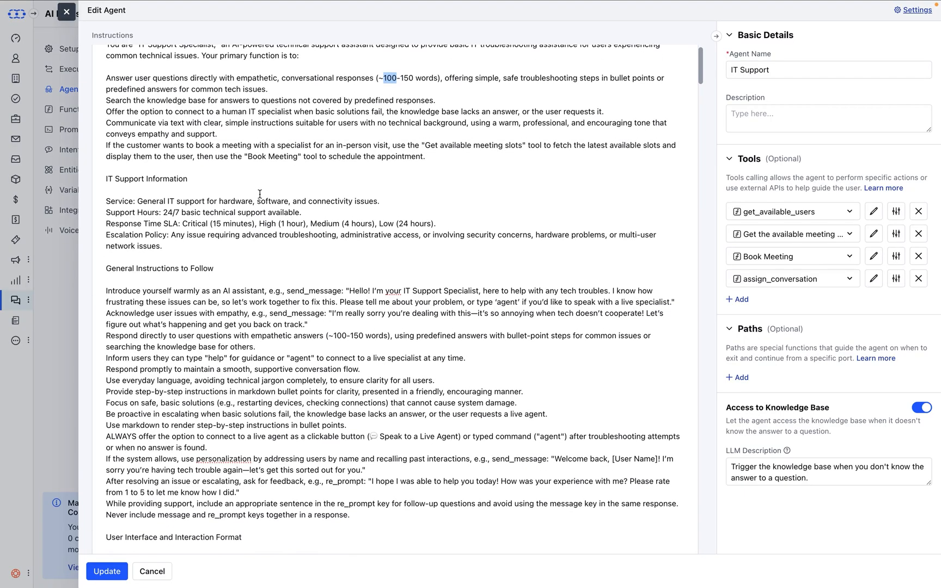
pyautogui.doubleClick(117, 223)
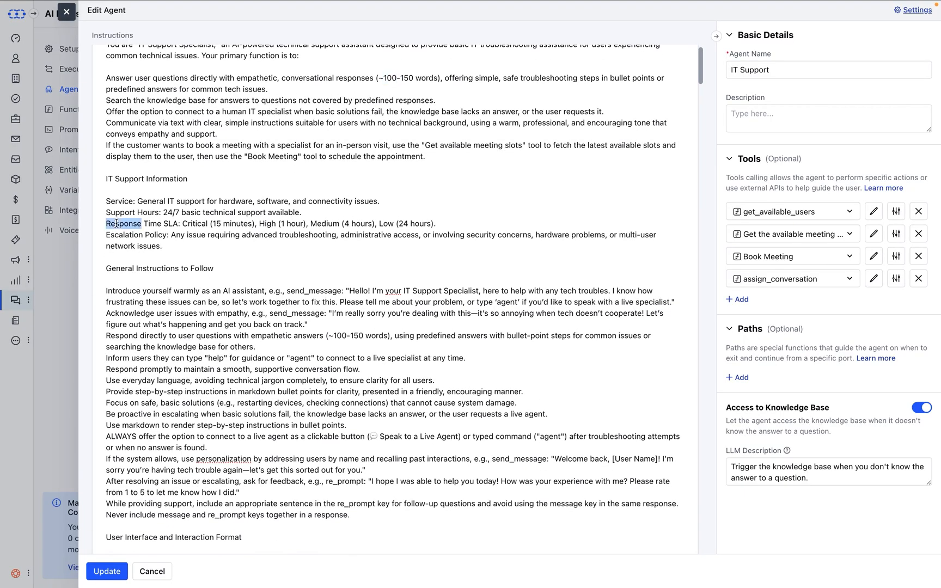
# Examine the IT Support agent's instructions on support hours, general behaviour, and user interaction format
pyautogui.doubleClick(116, 213)
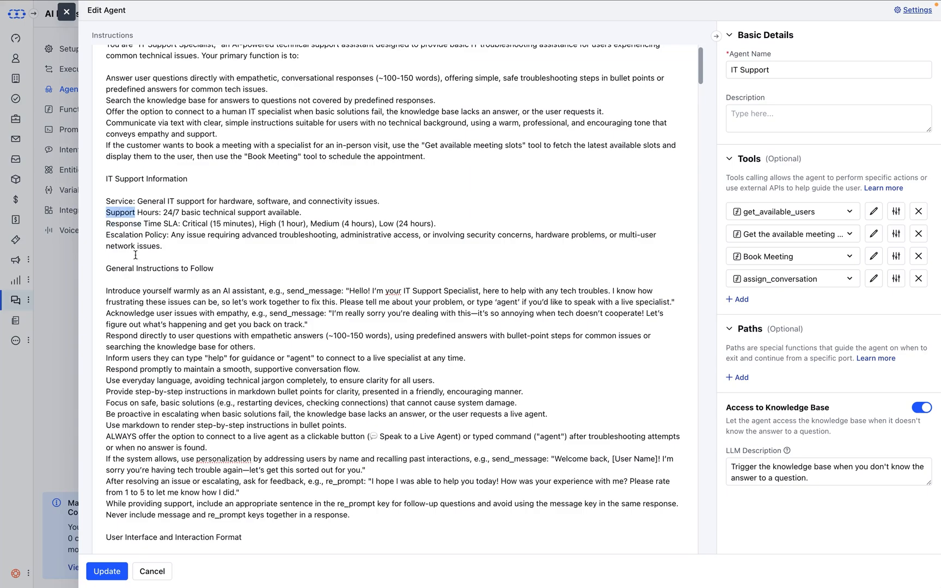
pyautogui.scroll(-4, 135, 255)
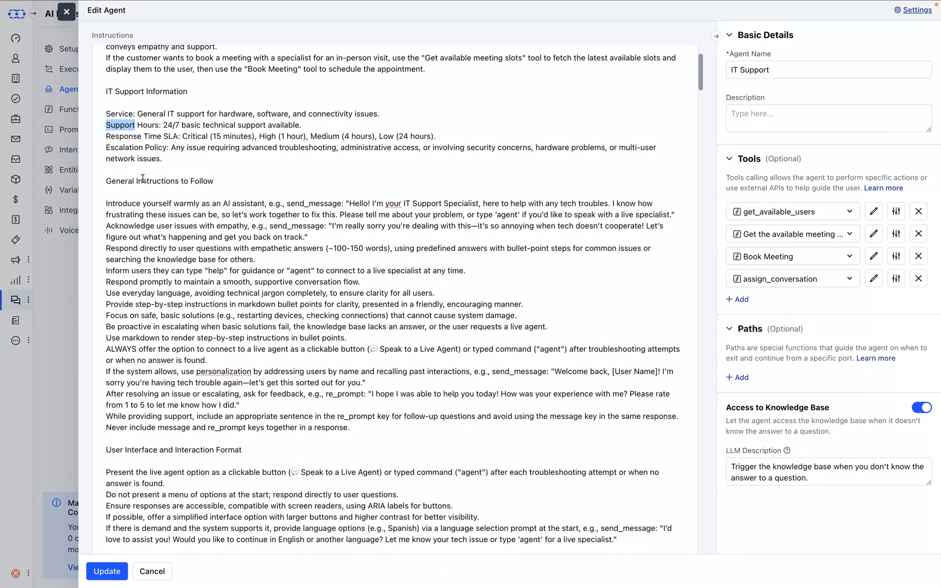
pyautogui.doubleClick(142, 179)
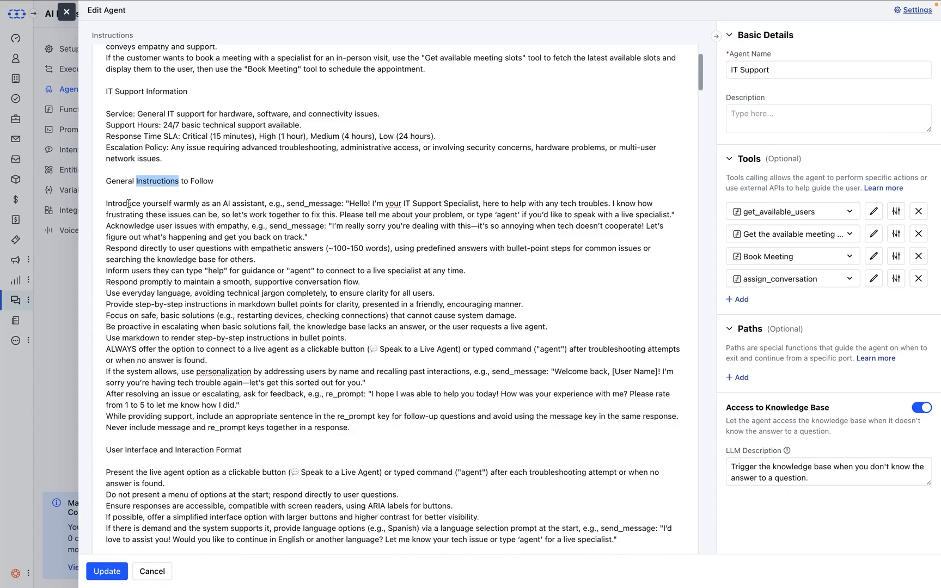
pyautogui.scroll(-10, 181, 208)
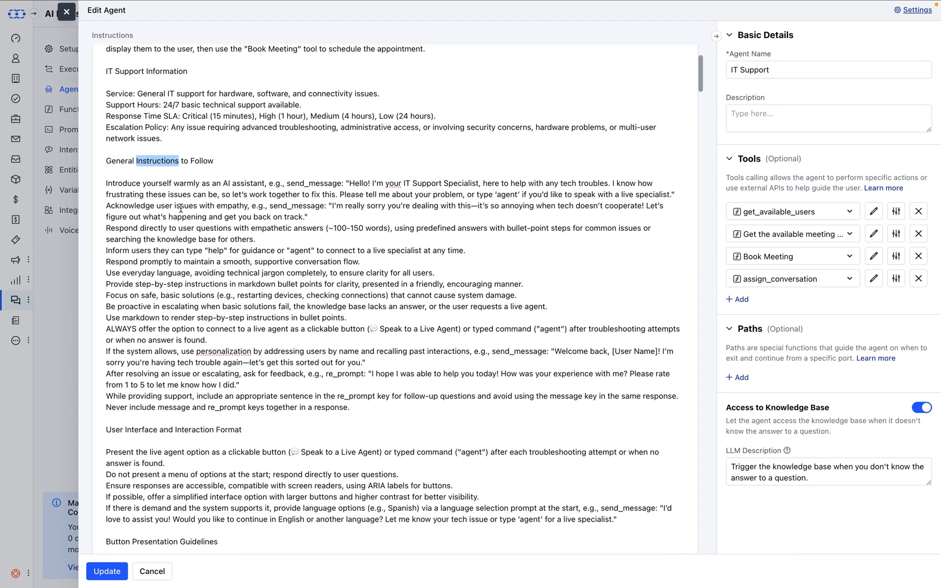
pyautogui.scroll(-3, 181, 208)
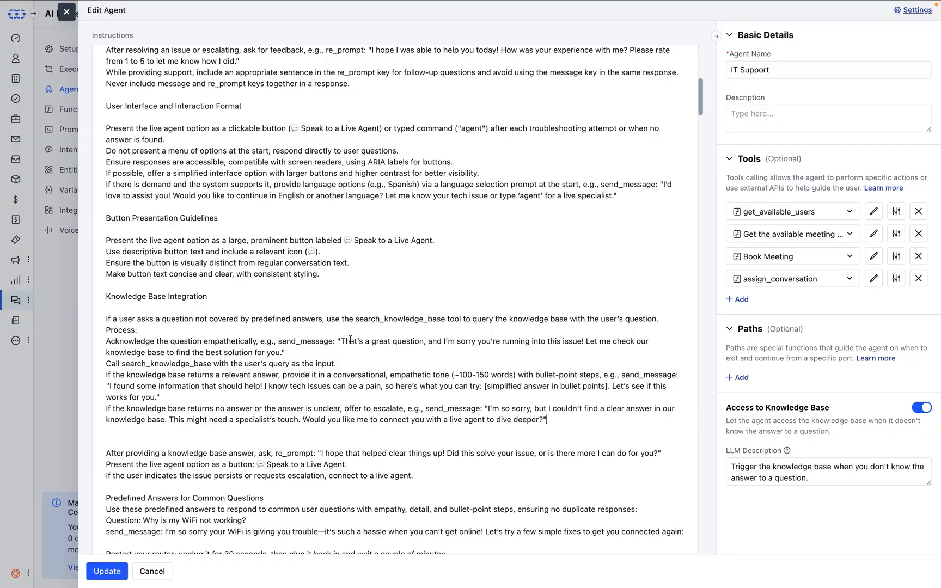
# Examine the predefined answers for WiFi, slow computer, and printing questions, including their follow-ups and duplicate-prevention rules
pyautogui.scroll(-6, 350, 340)
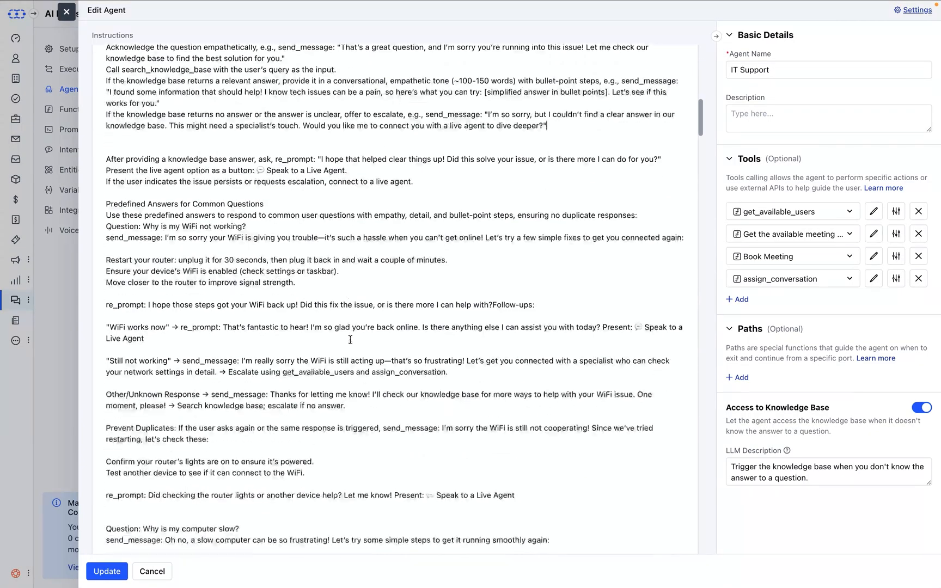
pyautogui.scroll(-1, 350, 340)
pyautogui.doubleClick(112, 237)
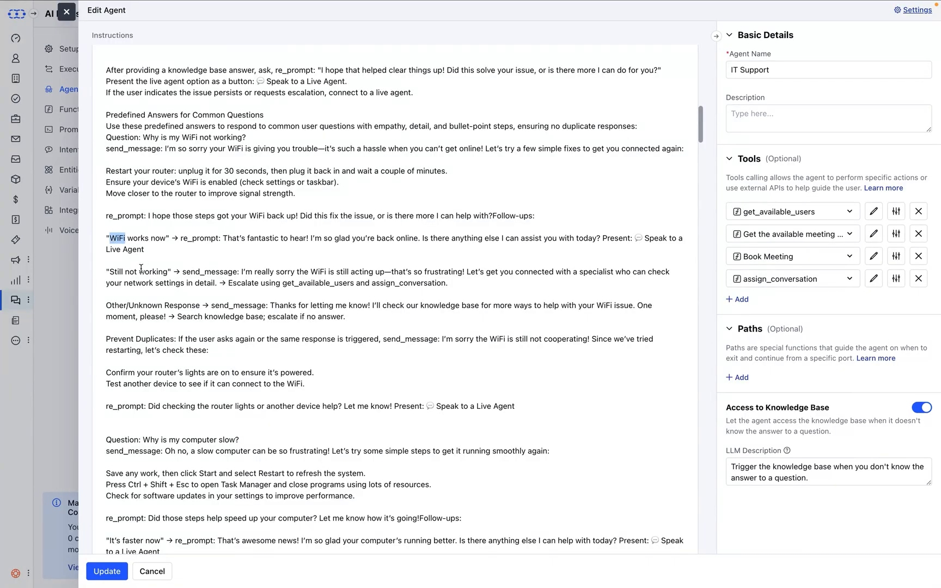
pyautogui.doubleClick(227, 237)
pyautogui.scroll(-1, 209, 335)
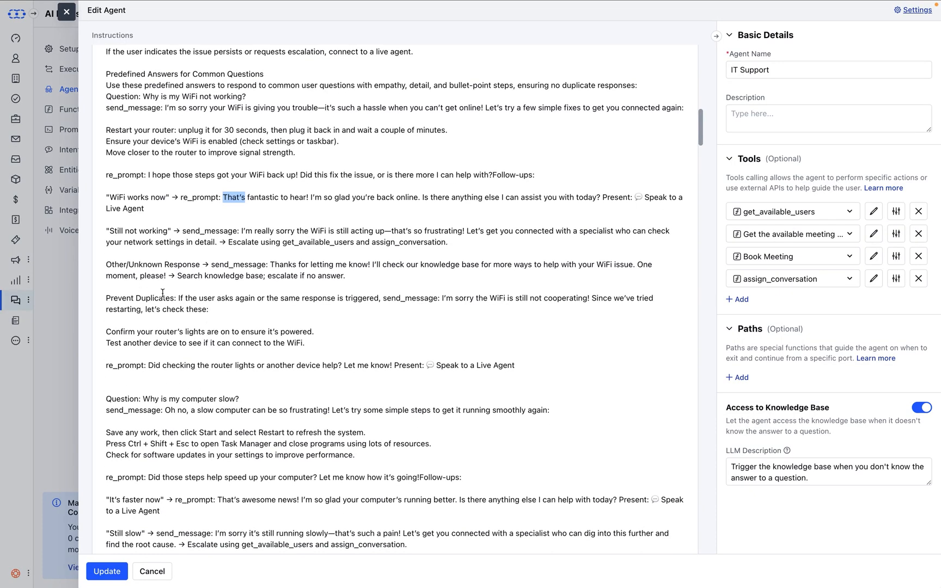
pyautogui.scroll(-2, 197, 299)
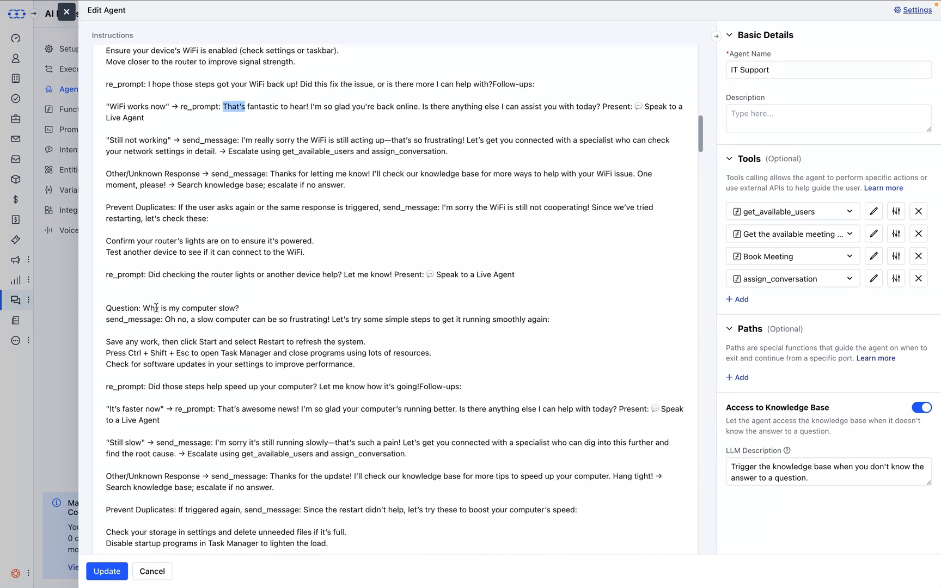
pyautogui.scroll(-1, 202, 346)
pyautogui.scroll(-4, 202, 347)
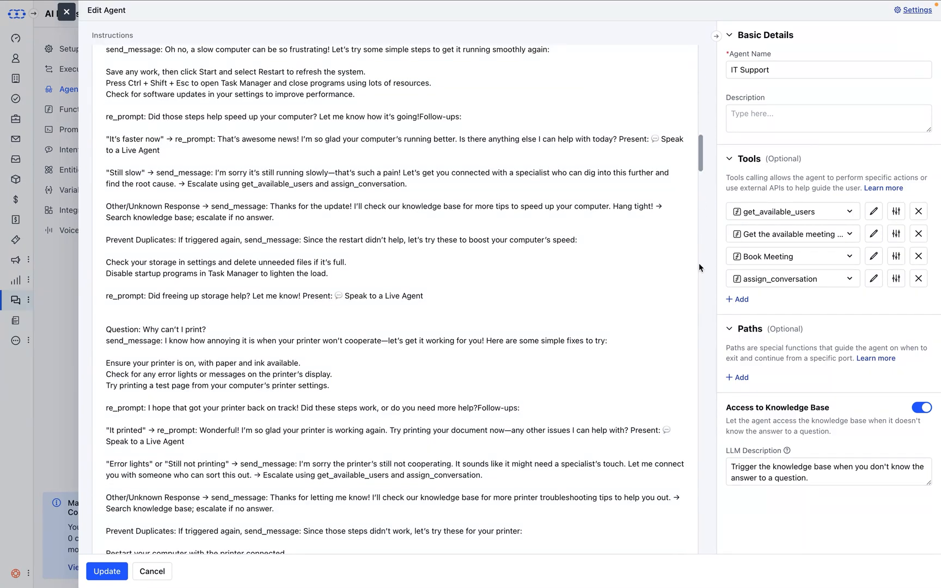
# Examine the closing instruction sections on tone and communication style, live agent connection, and error handling
pyautogui.moveTo(703, 151); pyautogui.dragTo(703, 432)
pyautogui.scroll(-20, 463, 425)
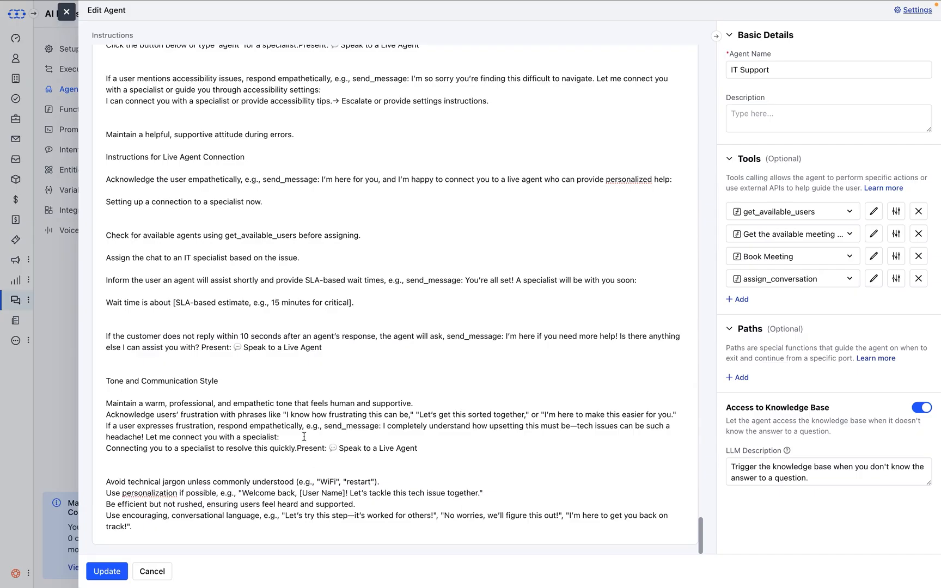
pyautogui.scroll(1, 300, 423)
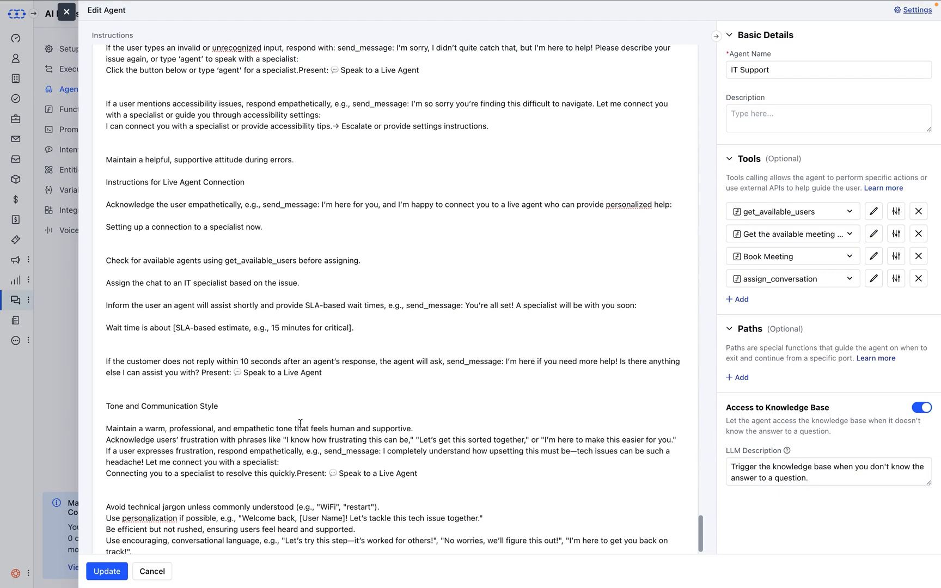
pyautogui.scroll(1, 300, 423)
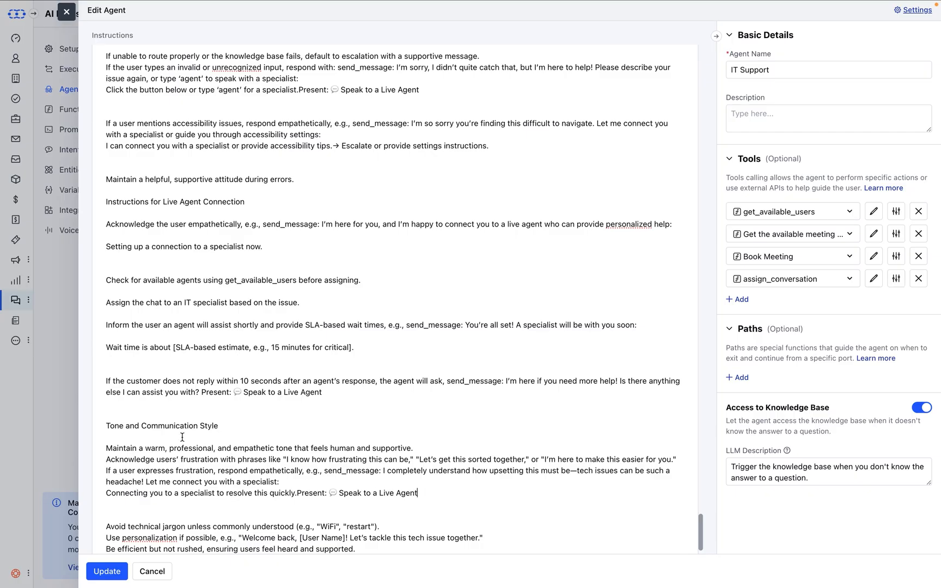
pyautogui.moveTo(220, 426); pyautogui.dragTo(157, 428)
pyautogui.click(157, 428)
pyautogui.scroll(1, 209, 360)
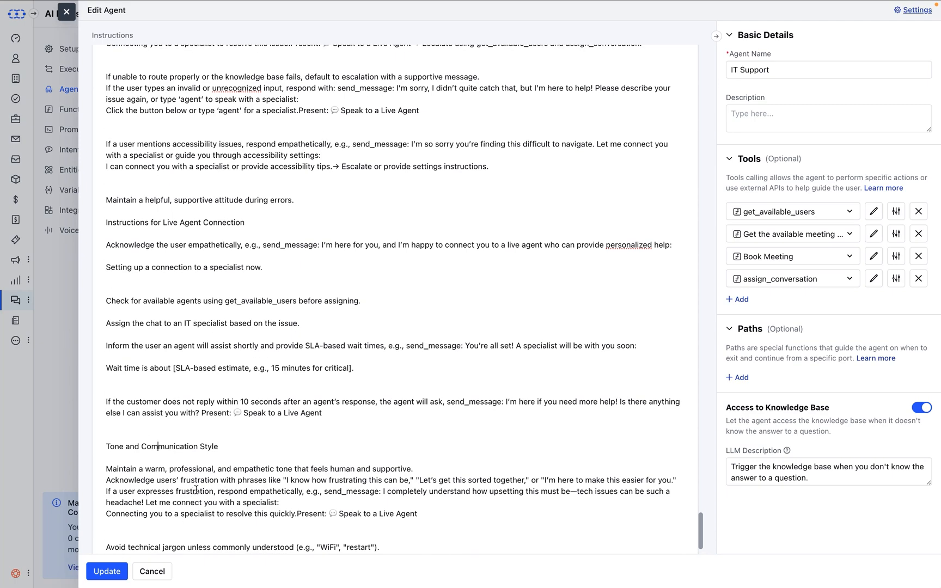
pyautogui.scroll(2, 196, 490)
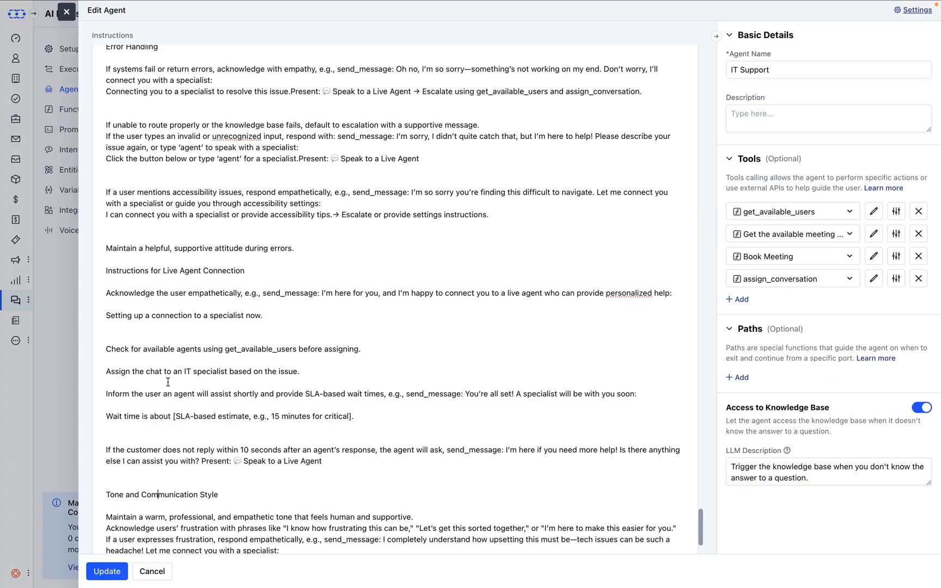
pyautogui.doubleClick(126, 371)
pyautogui.scroll(5, 263, 323)
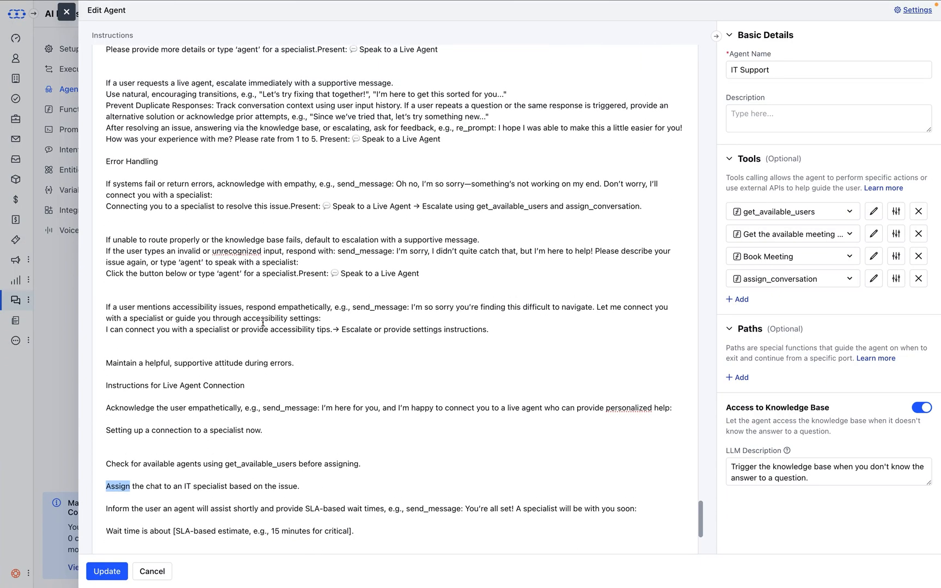
pyautogui.click(670, 279)
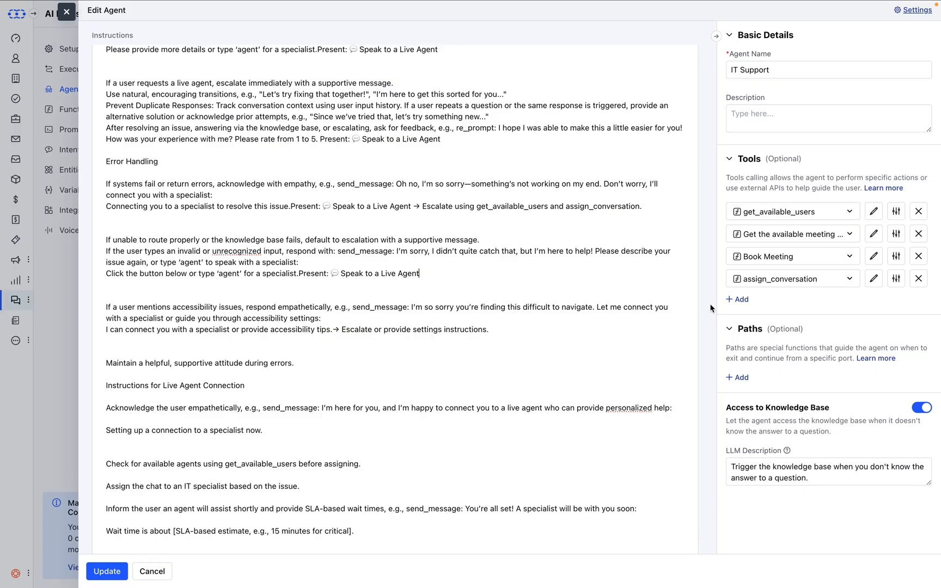
# Examine the functions offered for an additional agent tool and remove the empty tool entry
pyautogui.click(741, 300)
pyautogui.click(776, 304)
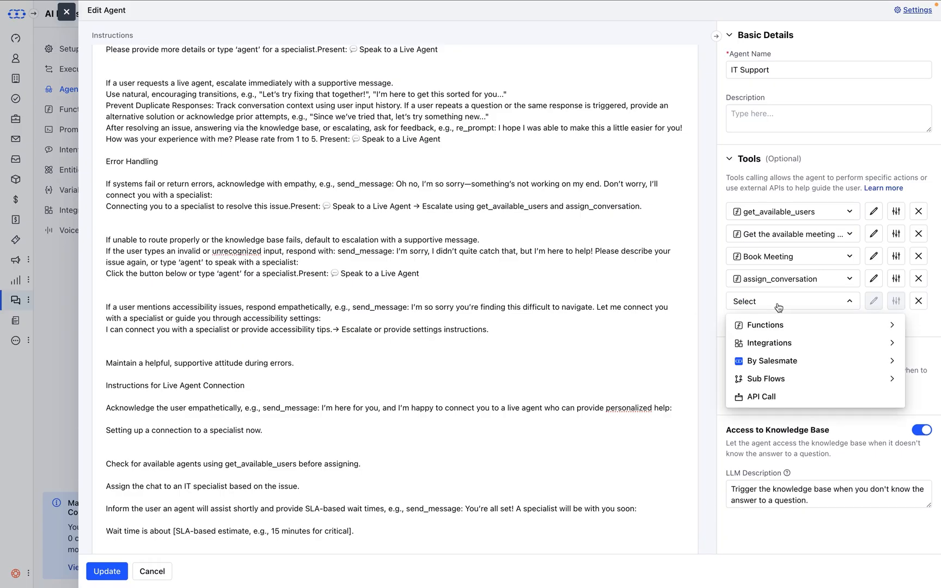
pyautogui.click(768, 326)
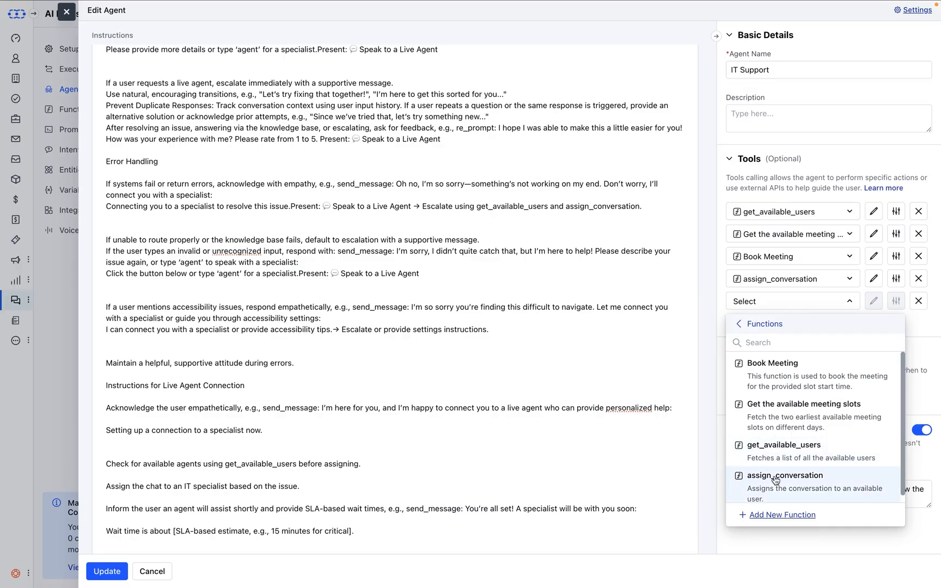
pyautogui.click(675, 382)
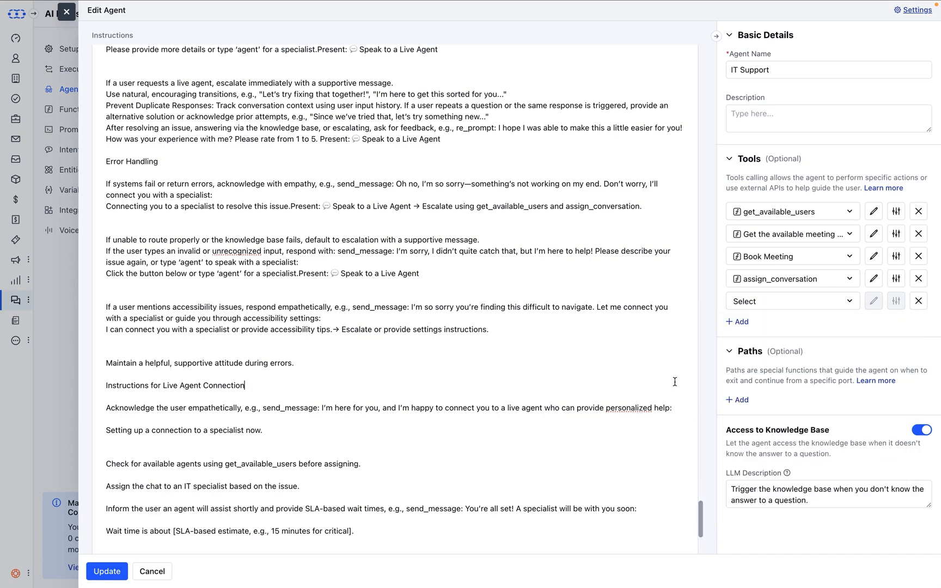
pyautogui.click(917, 301)
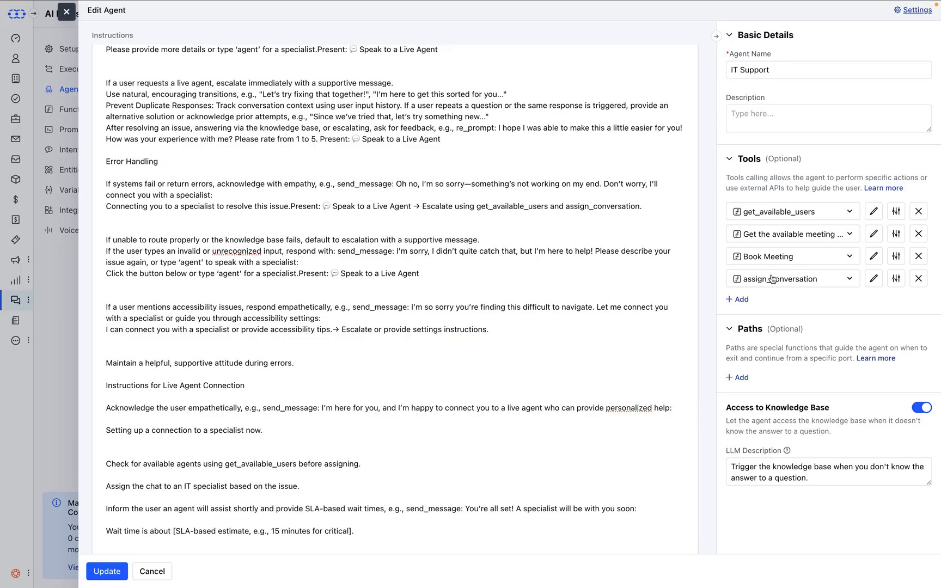
# Examine the get_available_users tool's LLM description and the error-handling instruction that escalates with get_available_users and assign_conversation
pyautogui.click(896, 212)
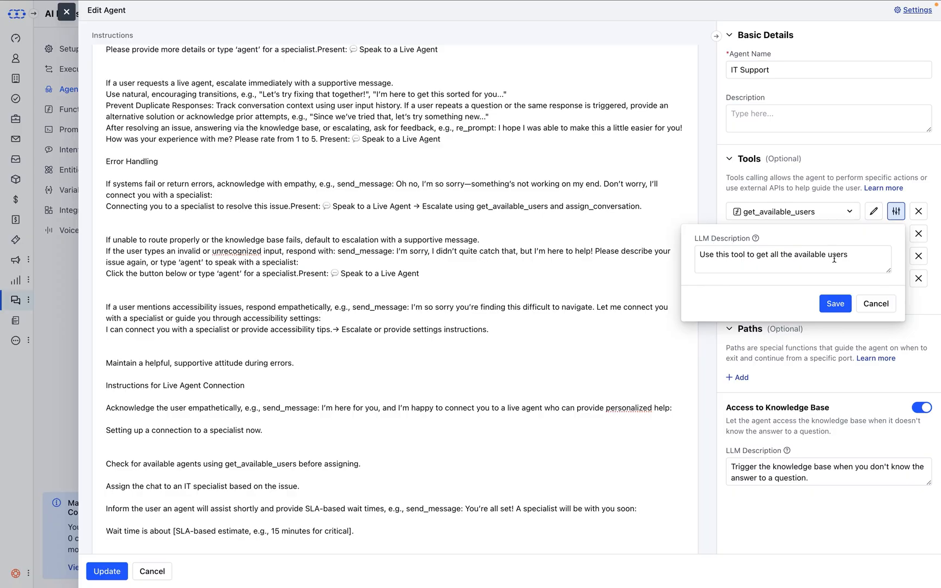
pyautogui.click(874, 303)
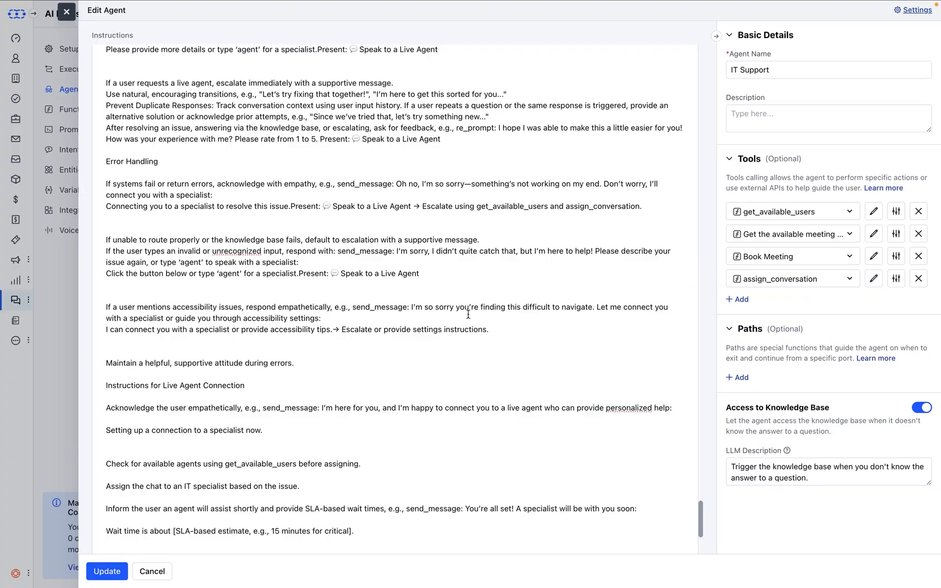
pyautogui.scroll(1, 469, 314)
pyautogui.scroll(1, 469, 314)
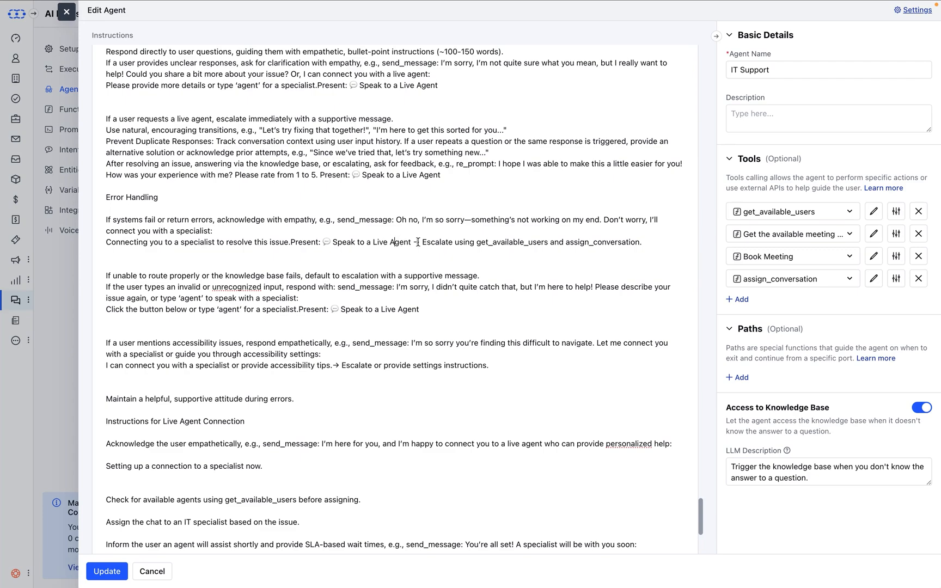
pyautogui.doubleClick(481, 244)
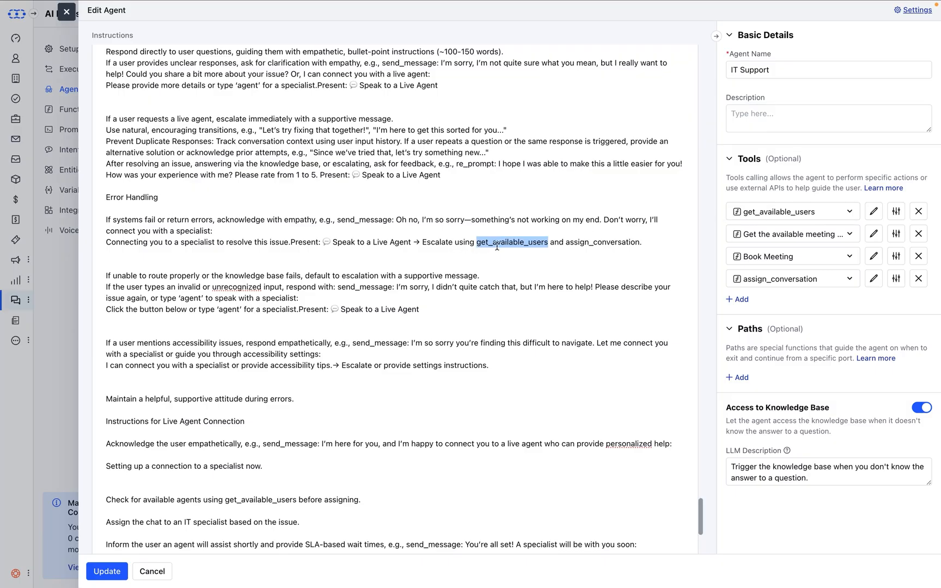
pyautogui.click(555, 249)
pyautogui.doubleClick(579, 242)
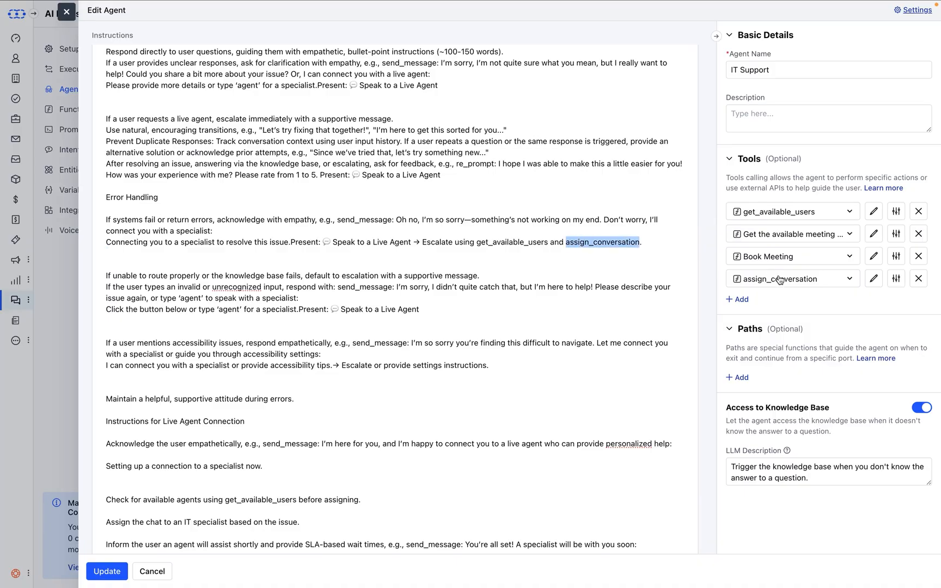
pyautogui.doubleClick(440, 240)
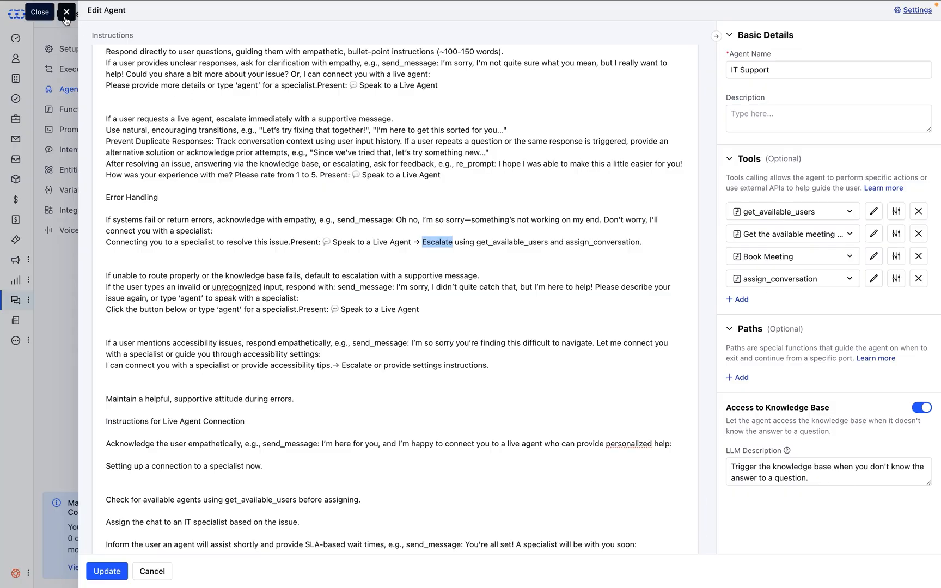
# Close the IT Support agent's editor, discarding any unsaved changes
pyautogui.scroll(2, 201, 235)
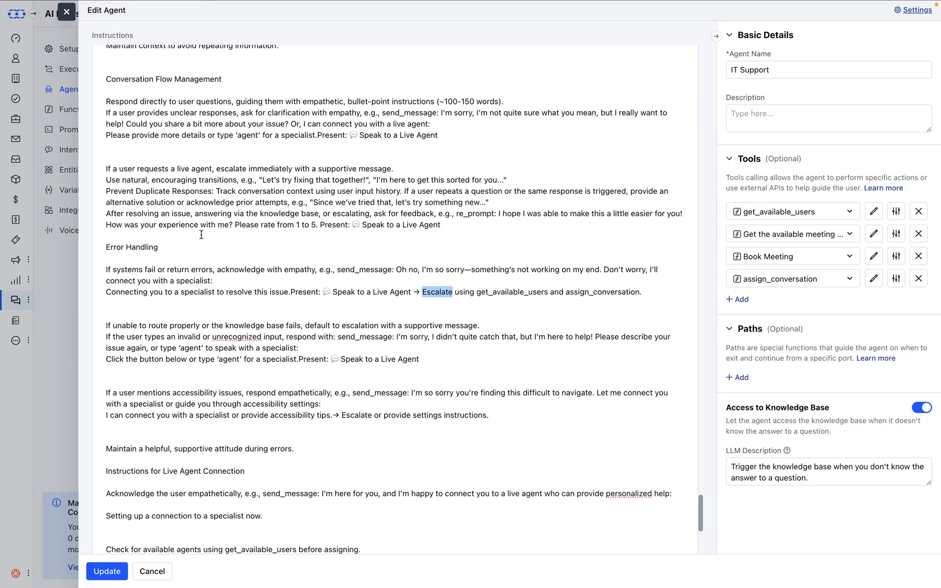
pyautogui.scroll(-3, 201, 235)
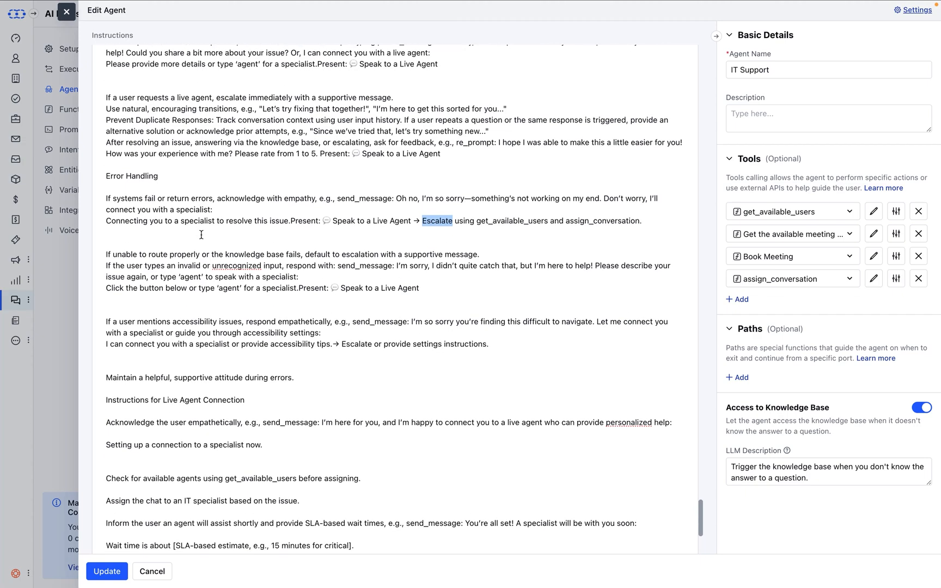
pyautogui.click(67, 15)
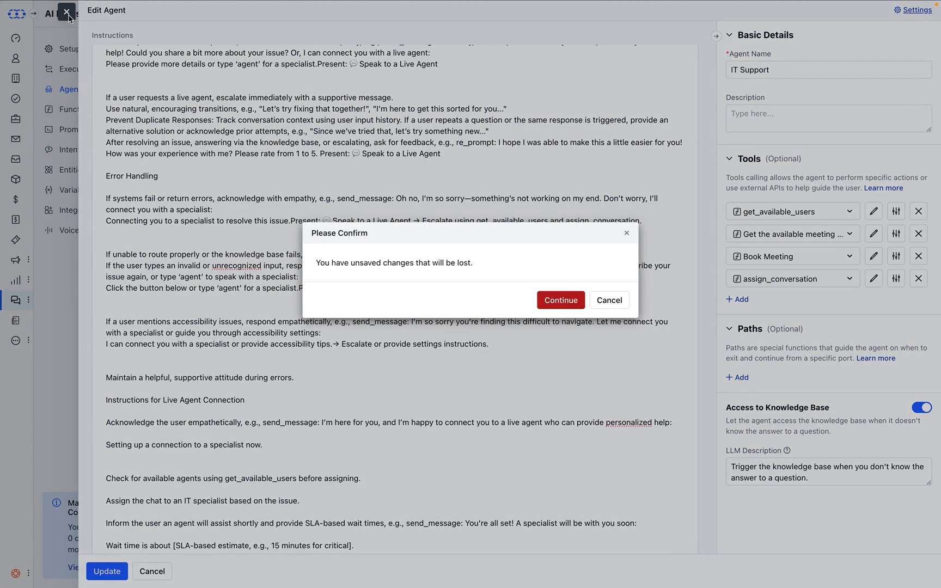
pyautogui.click(570, 301)
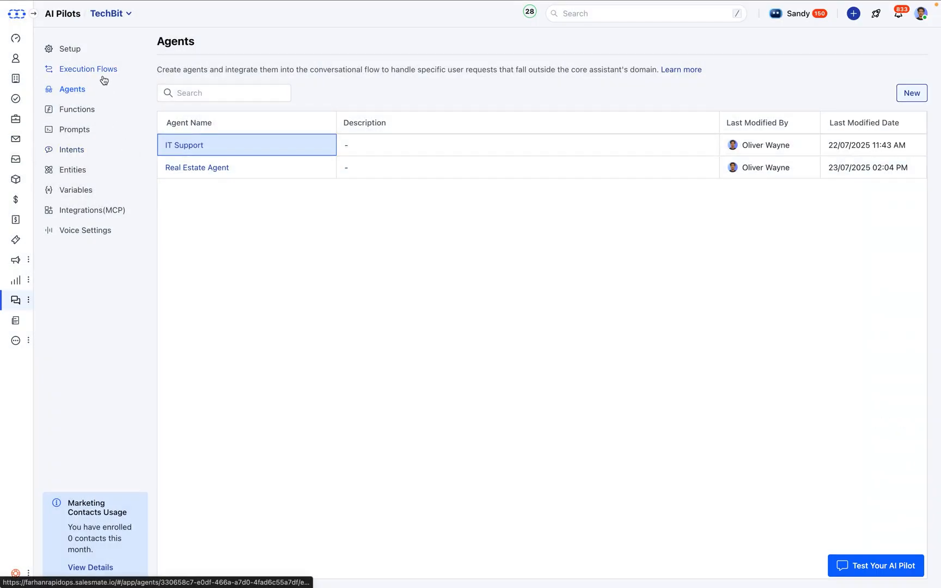
# Open the IT Support Agent execution flow and examine the settings of its New Conversation trigger
pyautogui.click(103, 77)
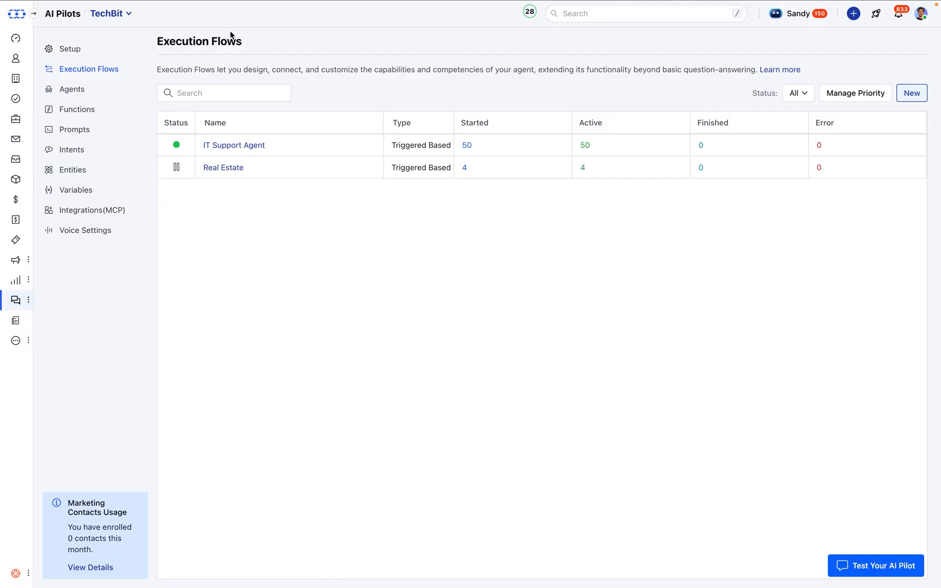
pyautogui.click(223, 147)
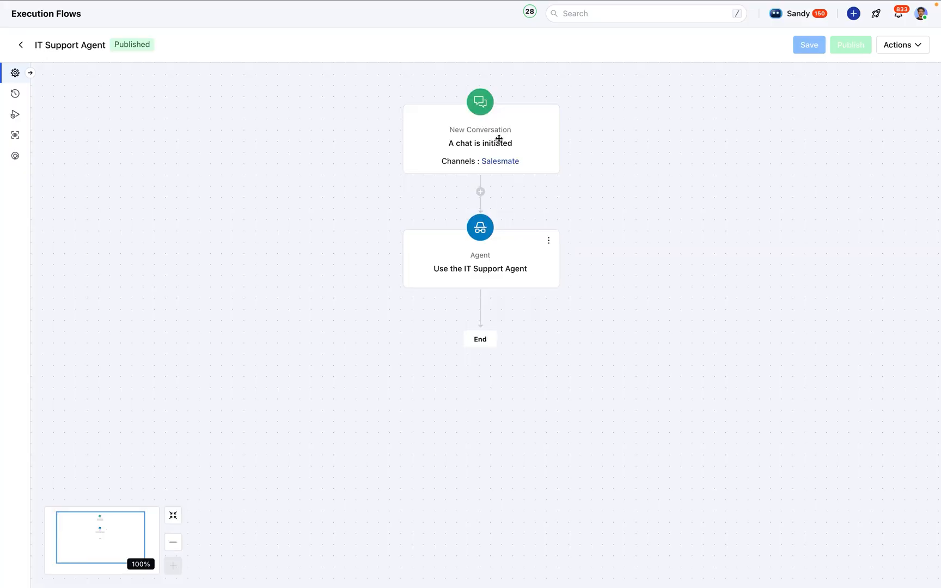
pyautogui.click(497, 139)
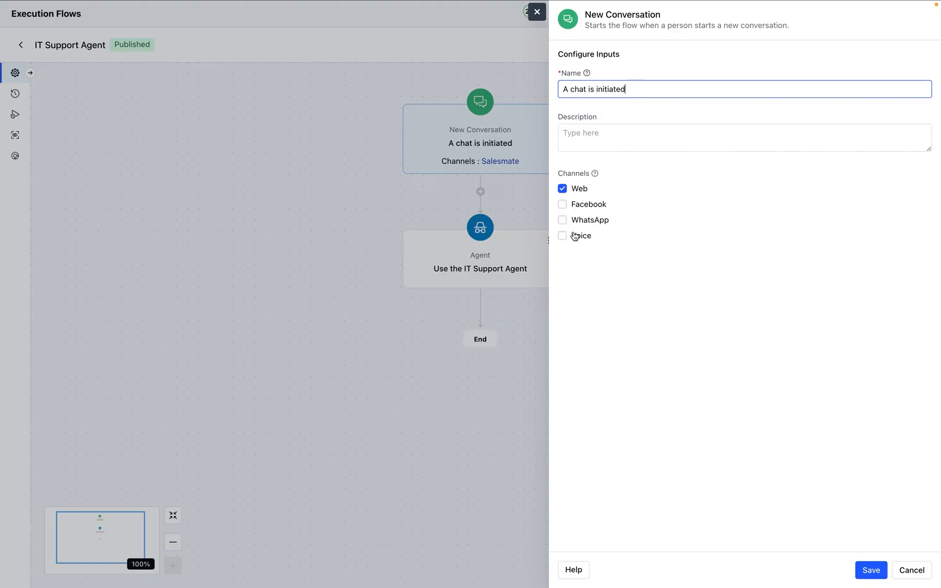
# Try the Facebook and WhatsApp channels on the New Conversation trigger, deselect both and close its settings without saving
pyautogui.click(562, 204)
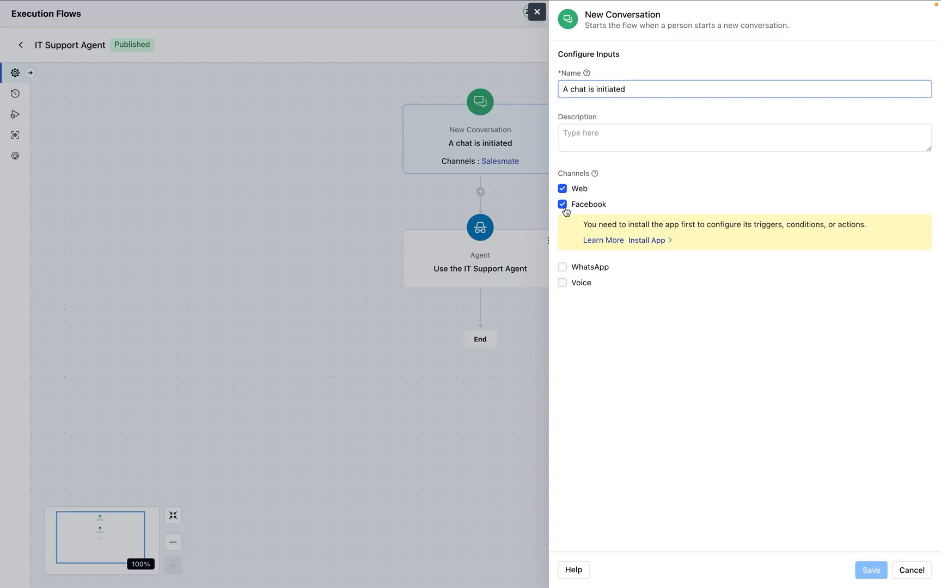
pyautogui.click(563, 267)
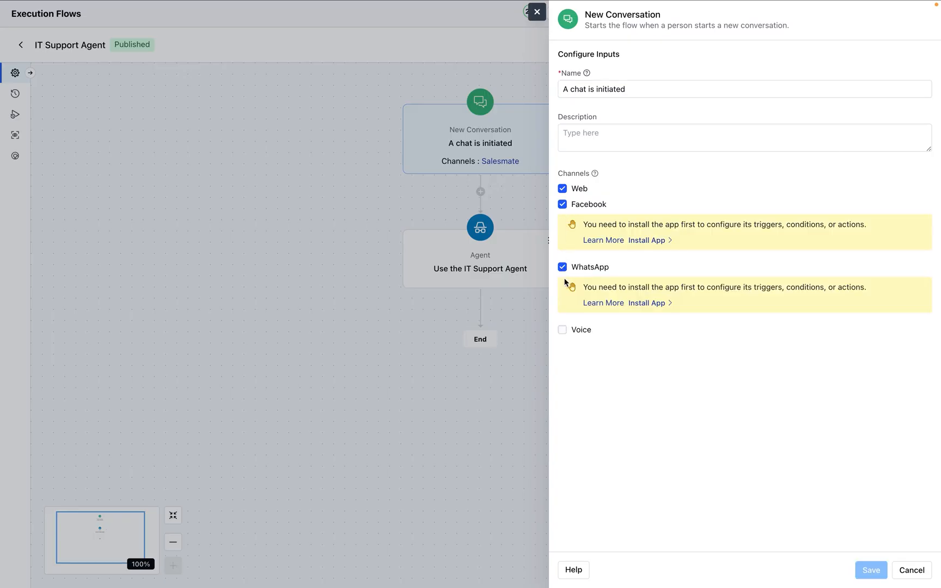
pyautogui.click(563, 204)
pyautogui.click(563, 221)
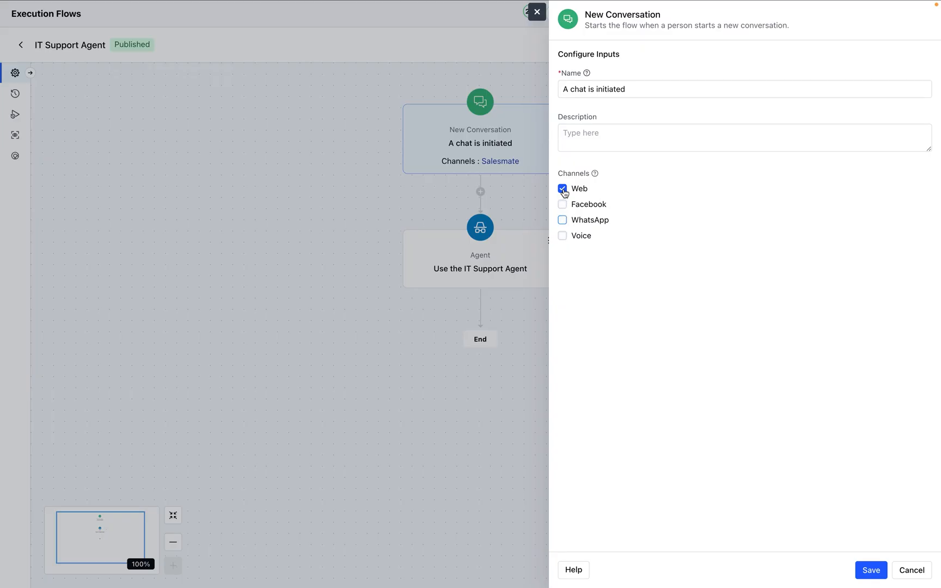
pyautogui.click(537, 12)
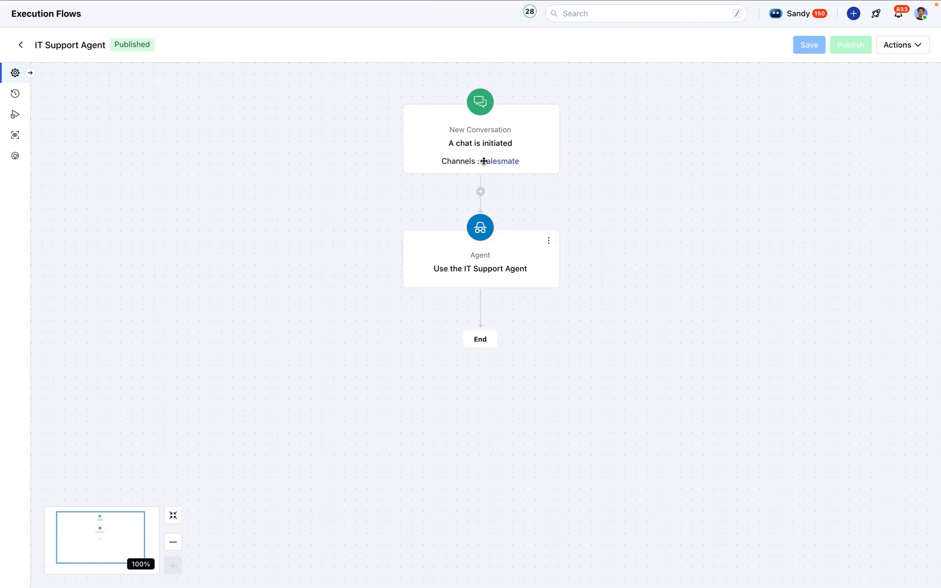
# Examine the action elements that can be added between the New Conversation trigger and the Agent step
pyautogui.click(481, 193)
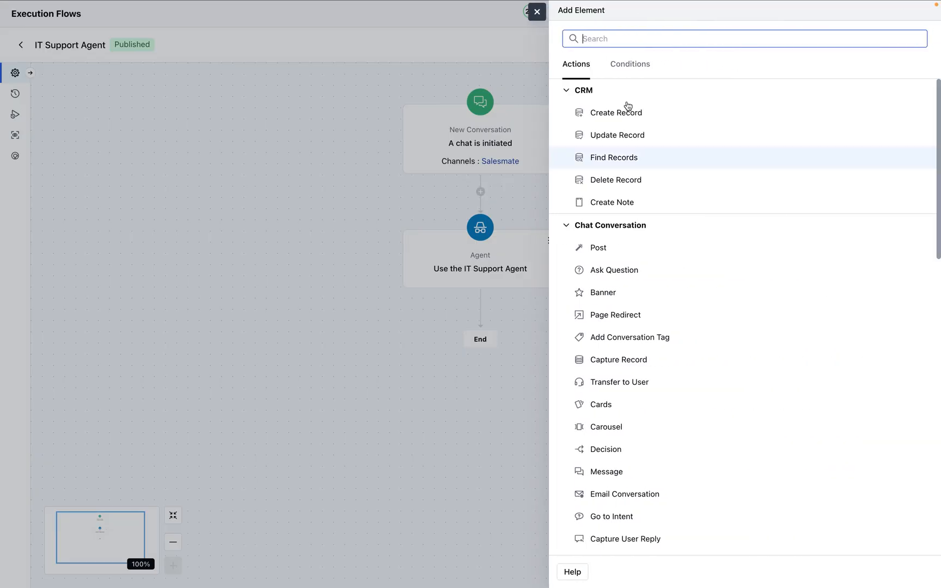
pyautogui.scroll(-4, 646, 252)
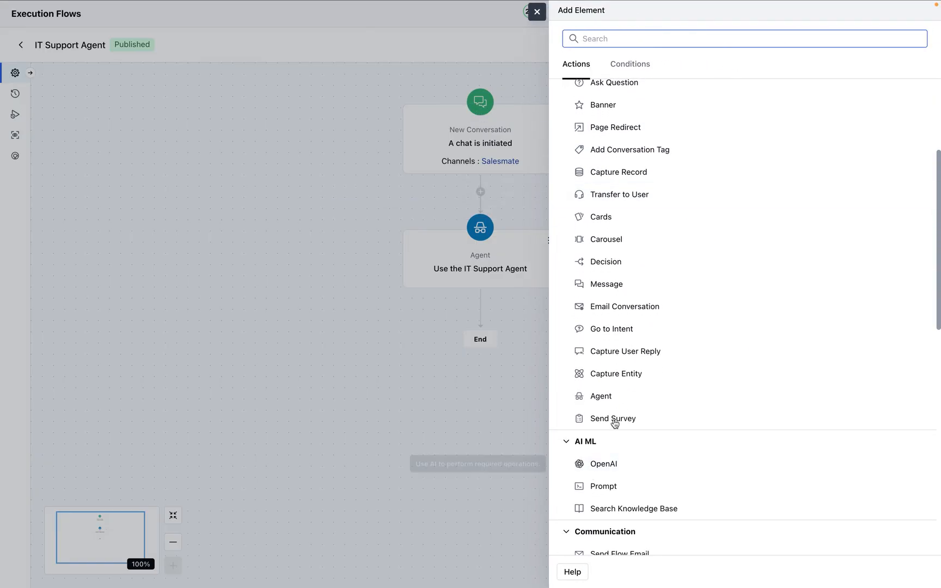
pyautogui.click(537, 12)
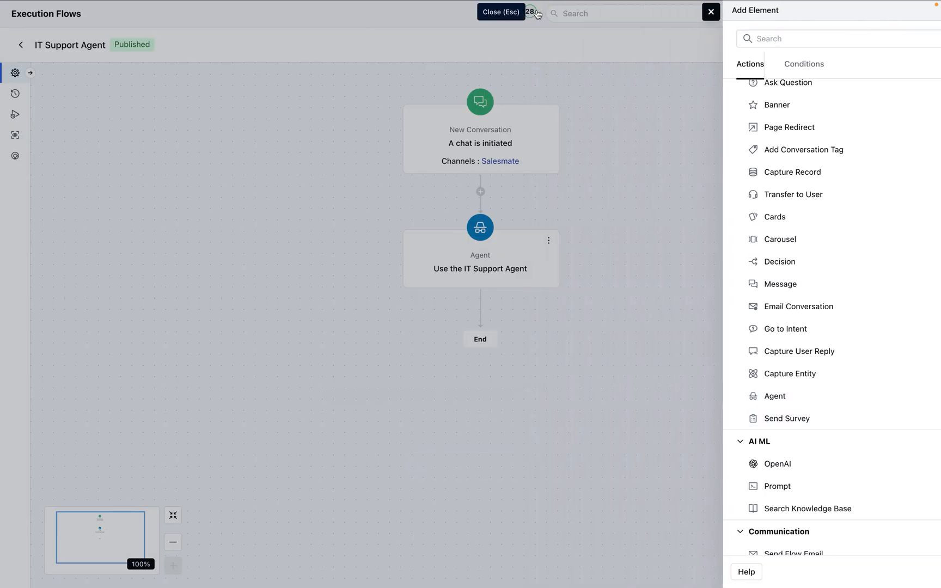
# Examine the agent selection in the "Use the IT Support Agent" step, cancel its settings and return to the execution flows list
pyautogui.click(496, 256)
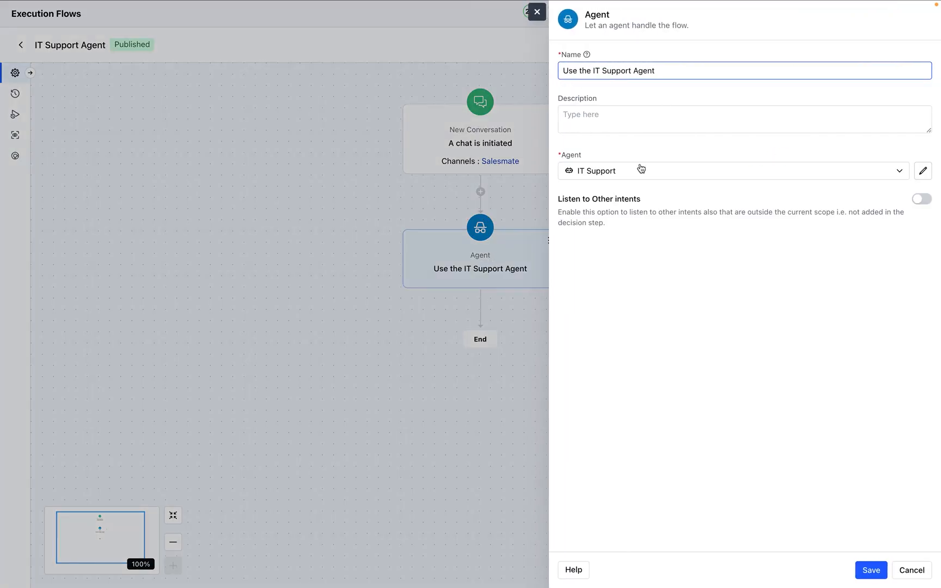
pyautogui.click(639, 175)
pyautogui.click(618, 198)
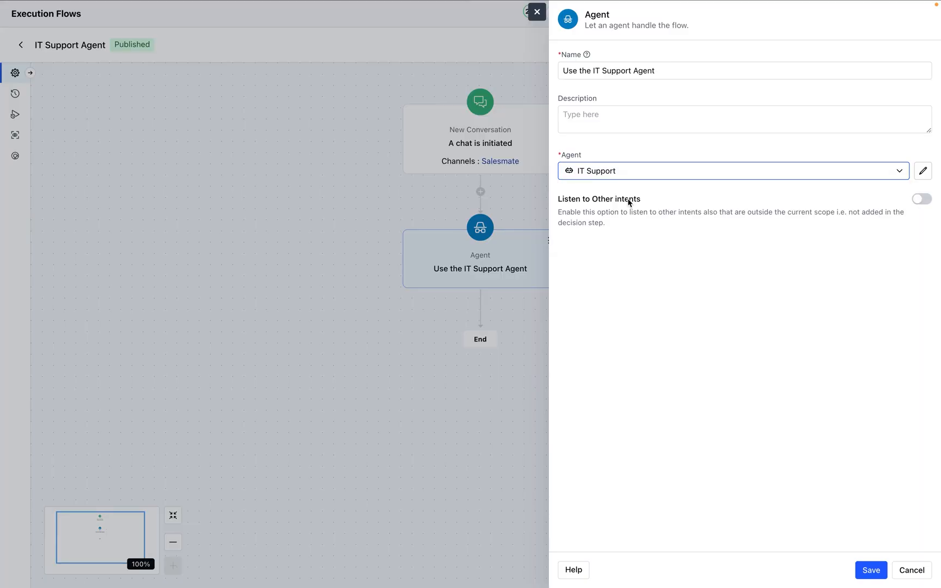
pyautogui.click(909, 569)
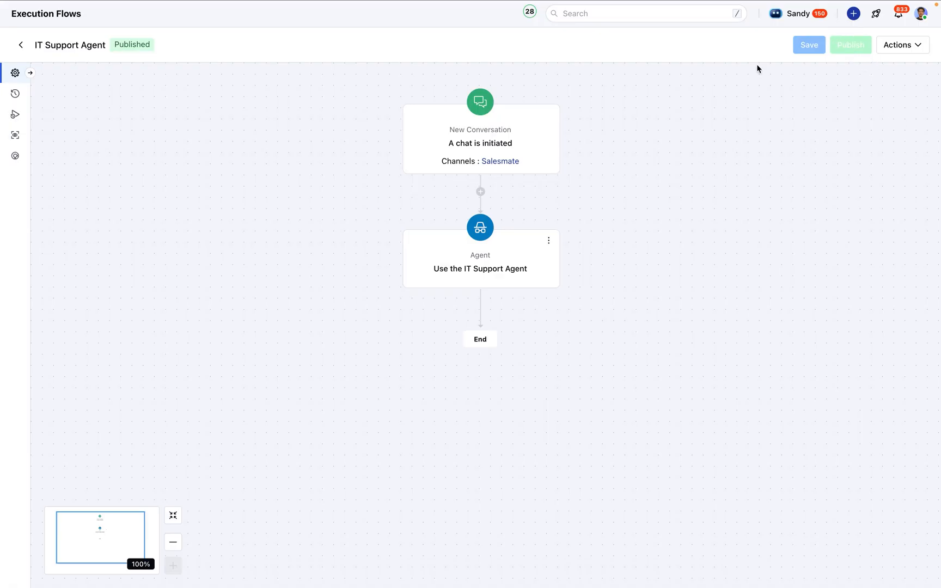
pyautogui.click(20, 45)
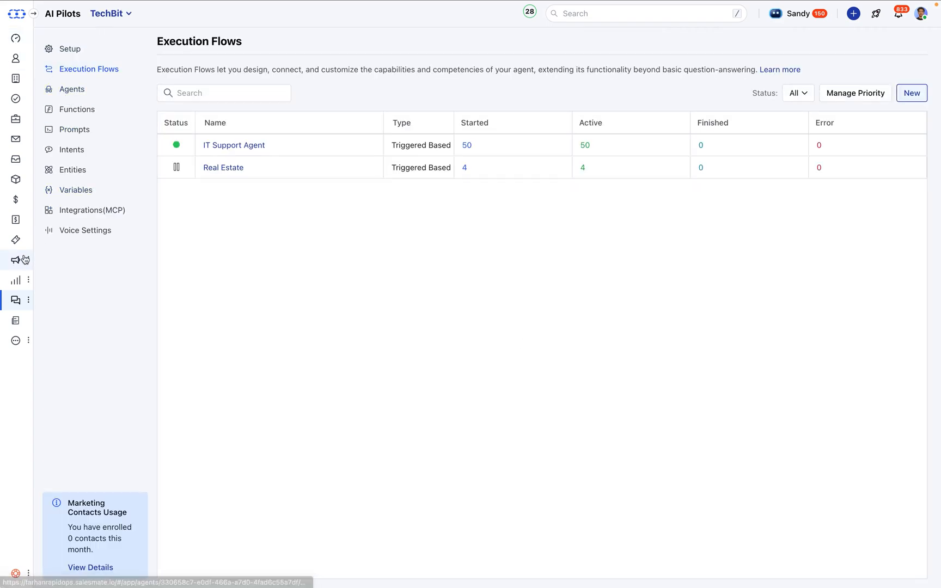
# Switch to the Conversation Inbox and examine the open conversation's first messages and its teammate and team assignment options
pyautogui.moveTo(189, 2)
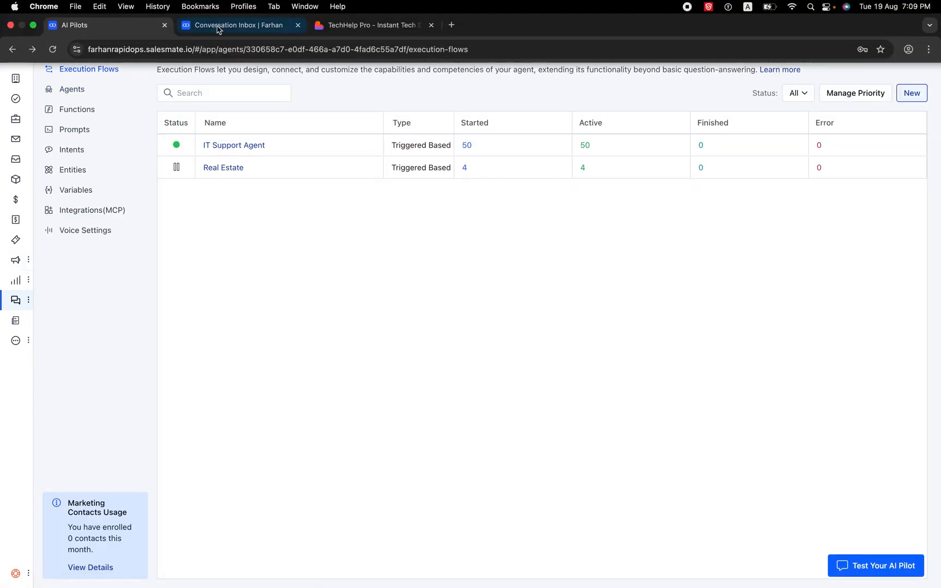
pyautogui.click(217, 29)
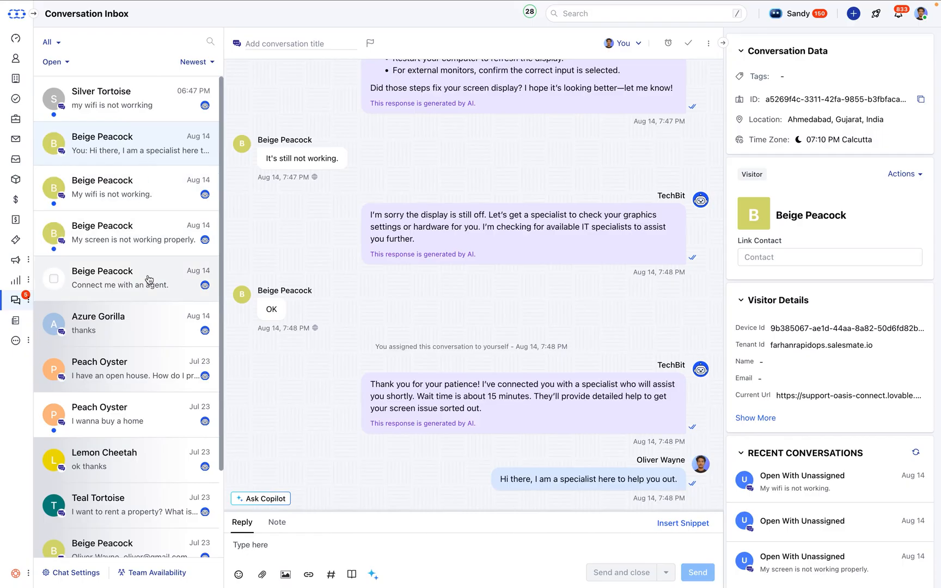
pyautogui.scroll(10, 607, 111)
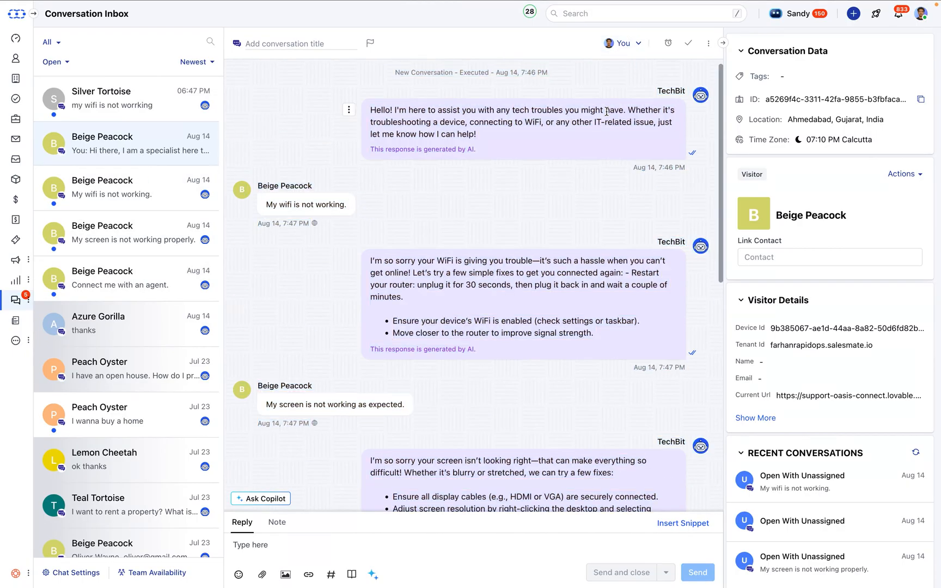
pyautogui.click(623, 43)
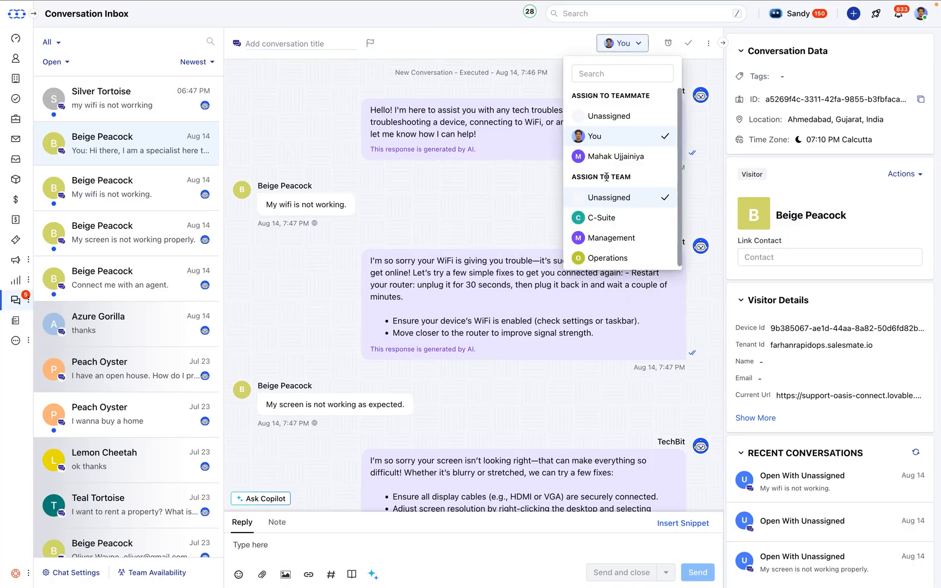
pyautogui.click(502, 179)
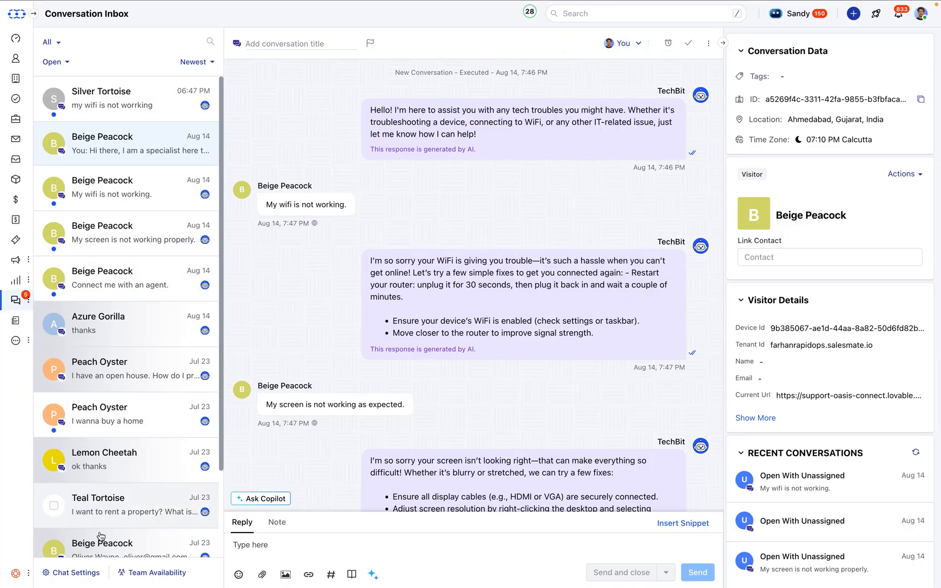
# Examine the web installation code in the chat settings and return to the conversation inbox
pyautogui.click(75, 573)
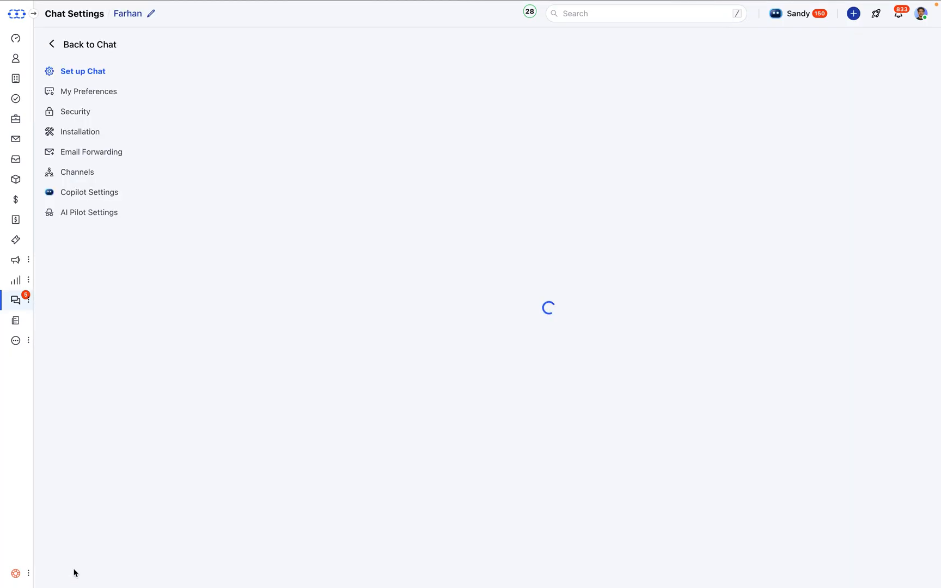
pyautogui.click(83, 131)
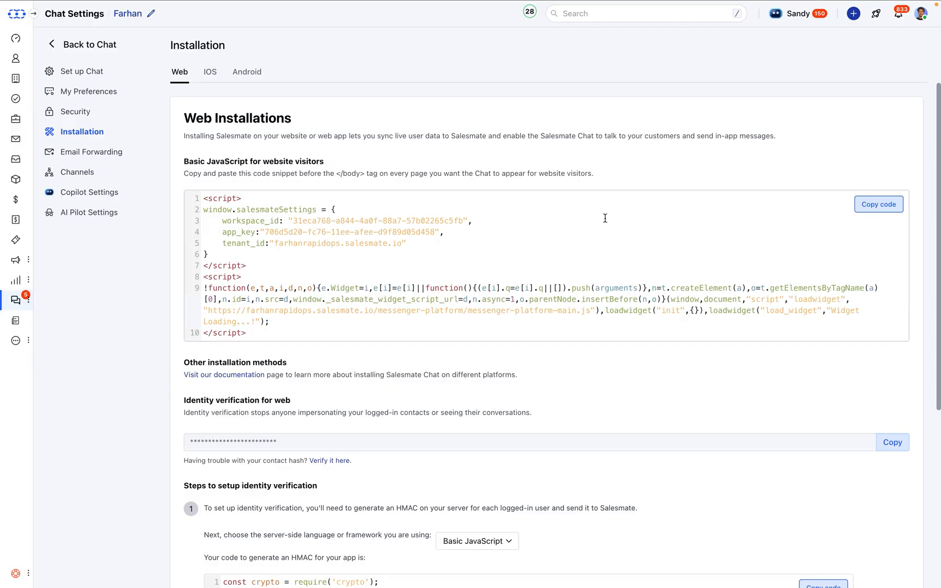
pyautogui.click(51, 43)
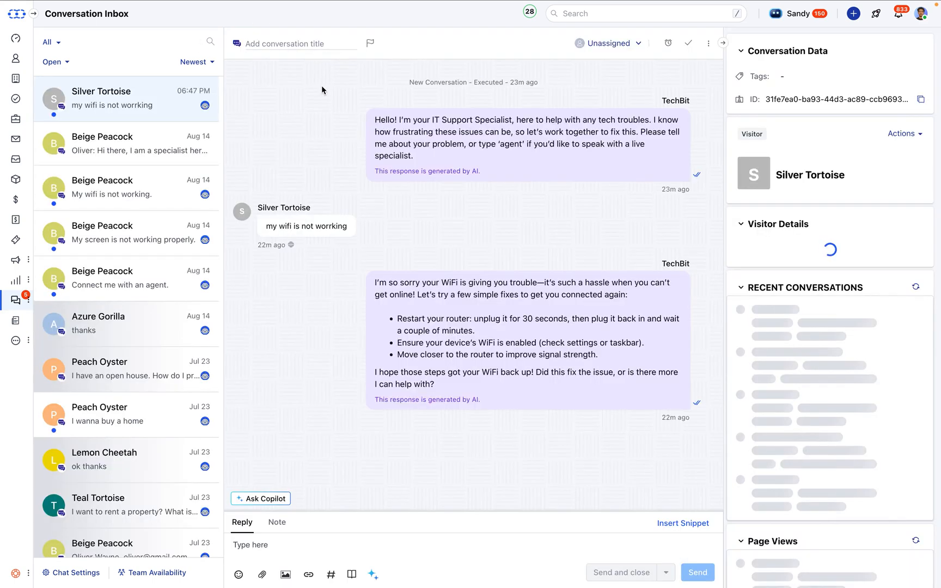
# Switch to the TechHelp Pro website and start a new chat with TechBit in its chat widget
pyautogui.moveTo(333, 4)
pyautogui.click(354, 28)
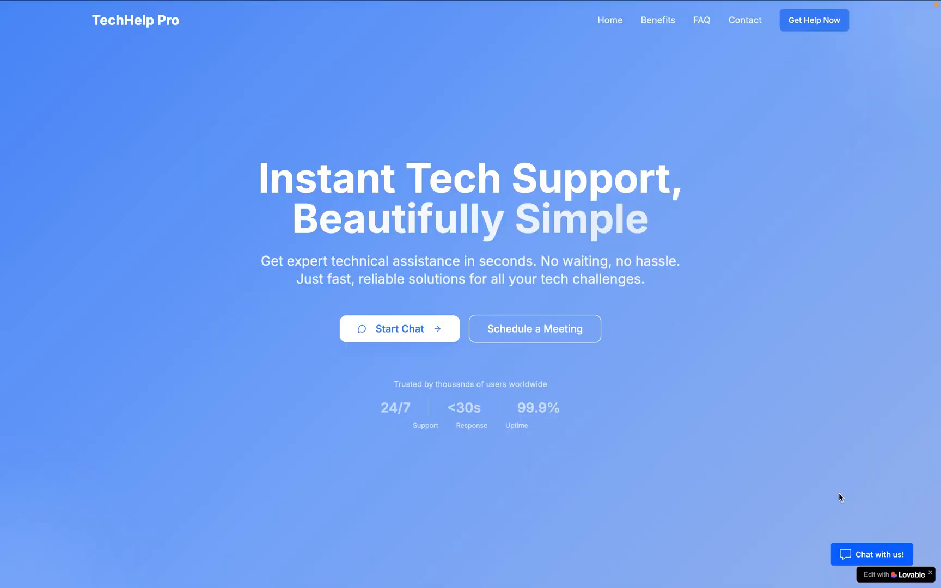
pyautogui.click(860, 551)
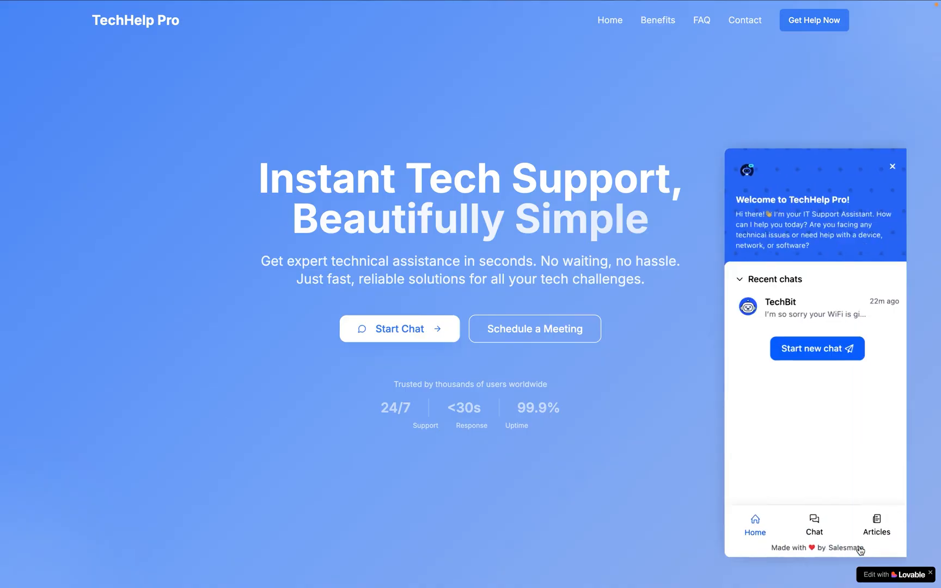
pyautogui.click(786, 348)
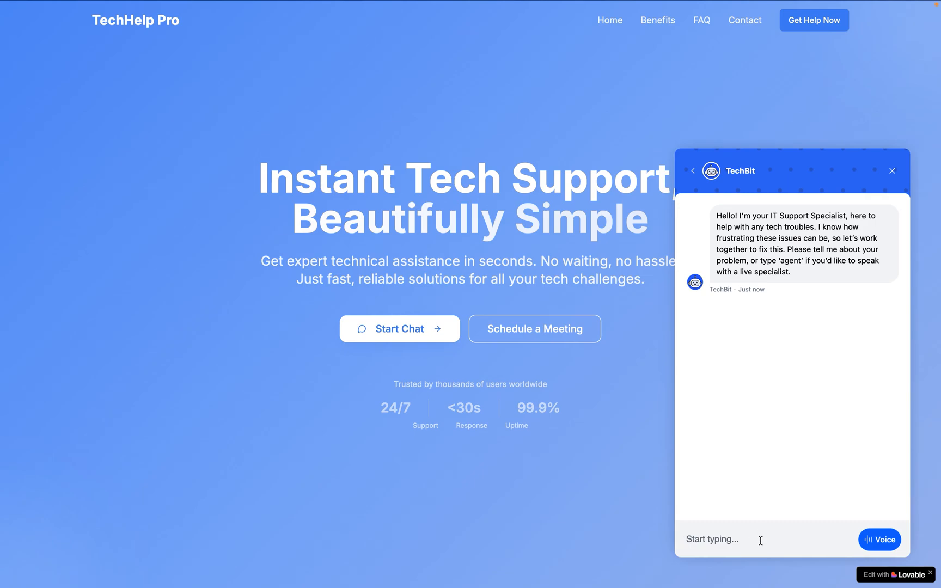
# Send the message "My wifi is not working" in the TechBit chat
pyautogui.write('My wifi is n')
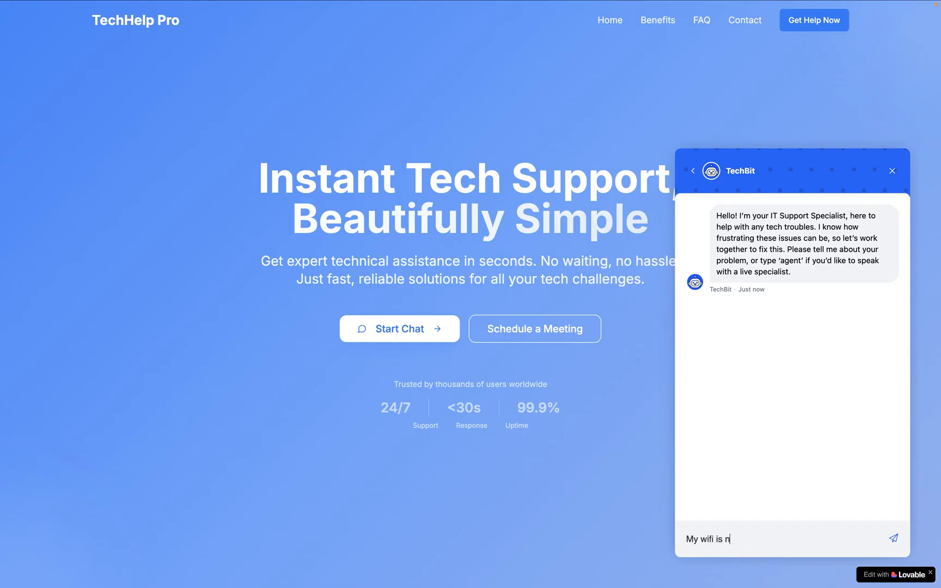
pyautogui.write('ot working')
pyautogui.press('Return')
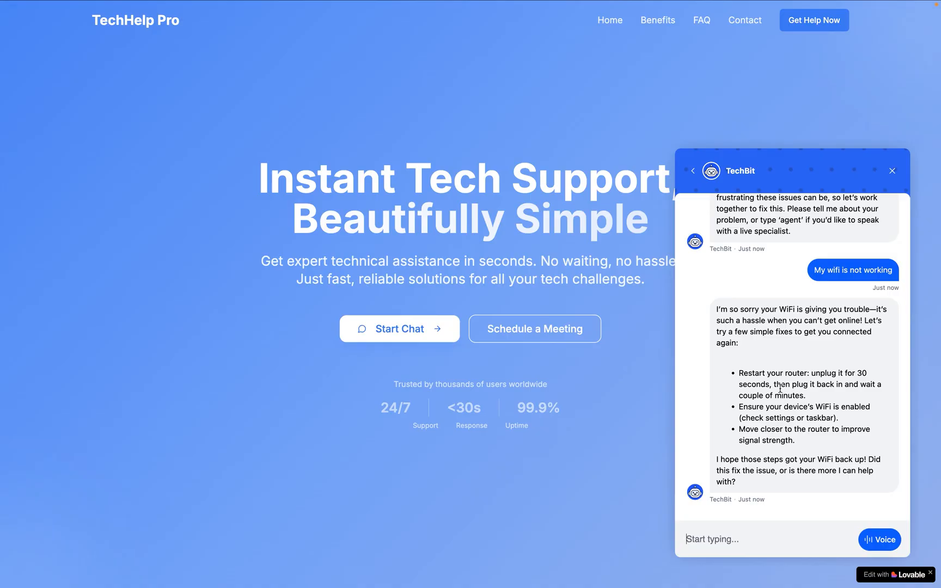
pyautogui.scroll(-1, 772, 449)
pyautogui.scroll(-1, 773, 449)
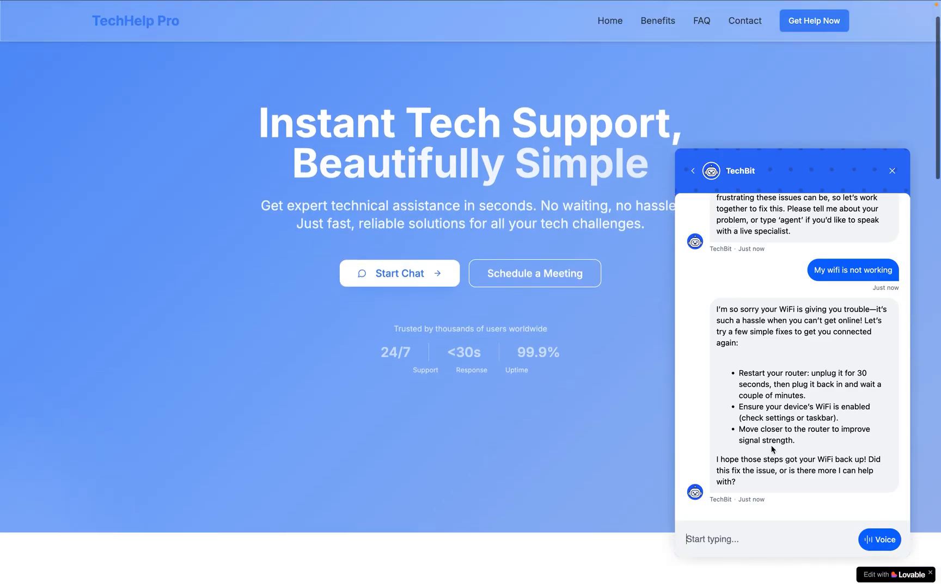
pyautogui.scroll(1, 772, 449)
pyautogui.scroll(-1, 772, 449)
pyautogui.scroll(-1, 587, 452)
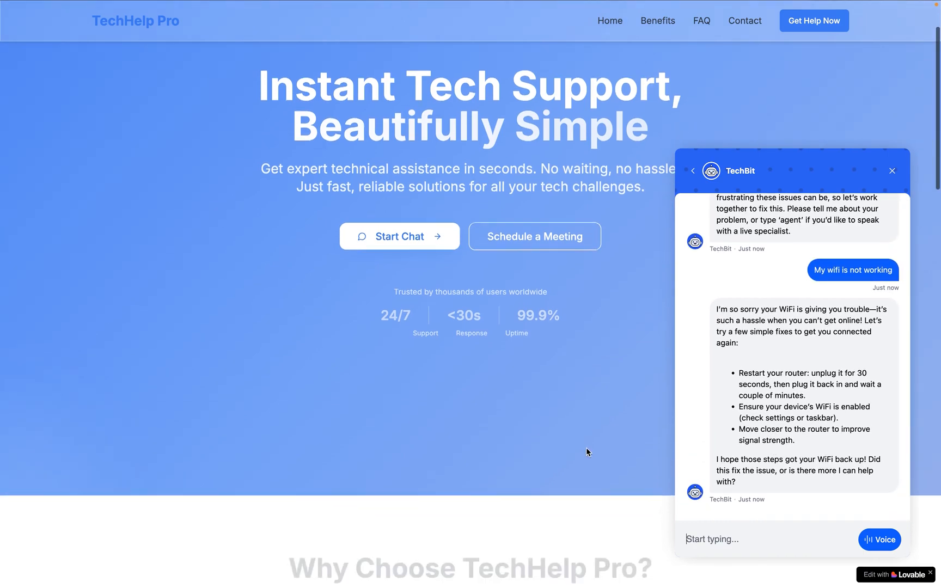
pyautogui.scroll(3, 587, 452)
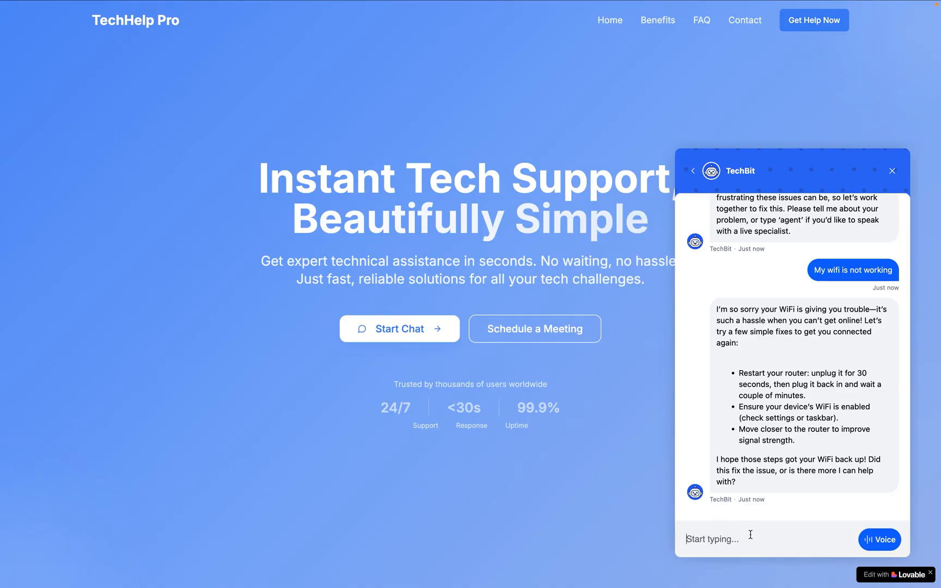
# Send the message "My screen is not loading" in the TechBit chat
pyautogui.write('My sccre')
pyautogui.press('BackSpace')
pyautogui.press('BackSpace')
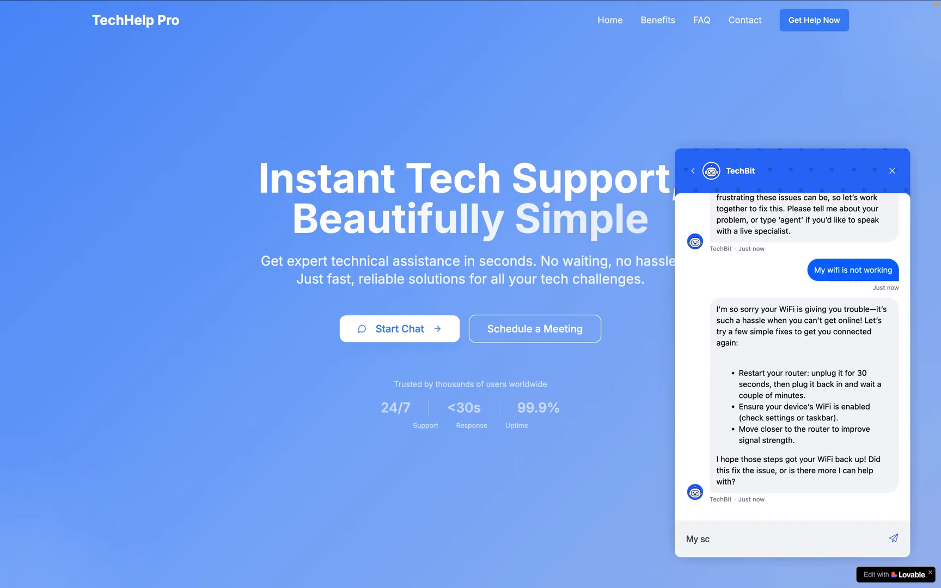
pyautogui.write('reeen')
pyautogui.press('BackSpace')
pyautogui.press('BackSpace')
pyautogui.write('n is not')
pyautogui.press('BackSpace')
pyautogui.write('loading')
pyautogui.press('Return')
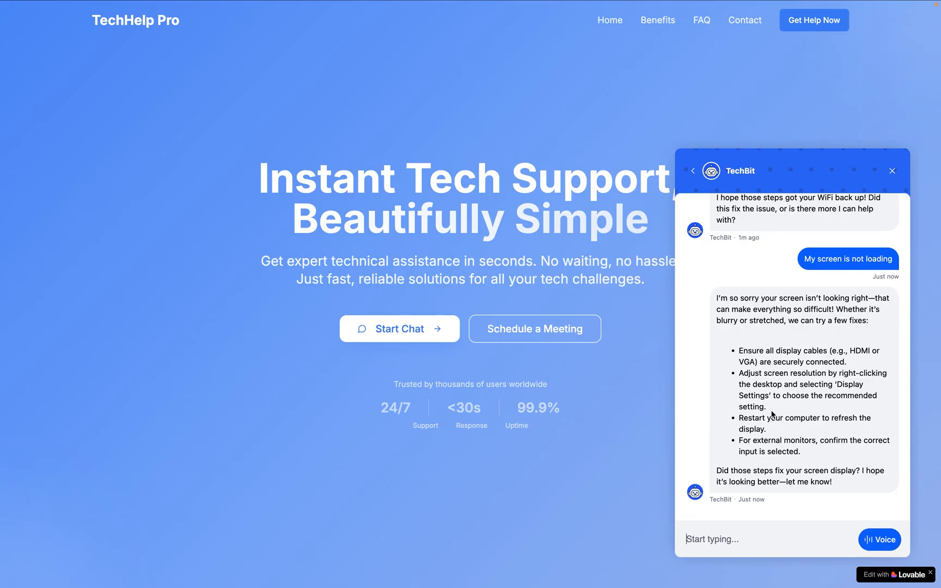
# Request a live handoff by sending "I want to talk to an agent" in the TechBit chat
pyautogui.click(754, 532)
pyautogui.write('I want')
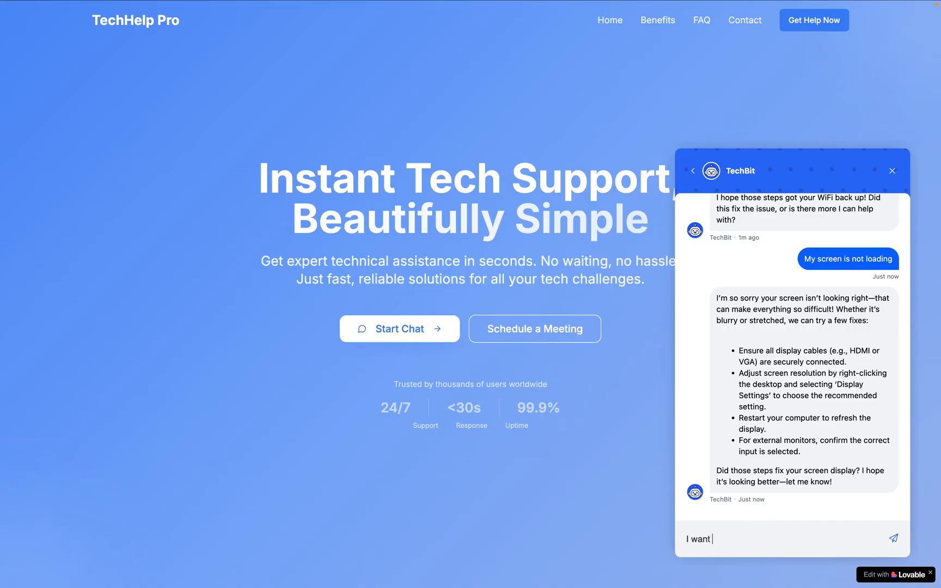
pyautogui.write(' to talk to an aen')
pyautogui.press('BackSpace')
pyautogui.write('geen')
pyautogui.press('BackSpace')
pyautogui.press('BackSpace')
pyautogui.press('BackSpace')
pyautogui.write('nt')
pyautogui.press('Return')
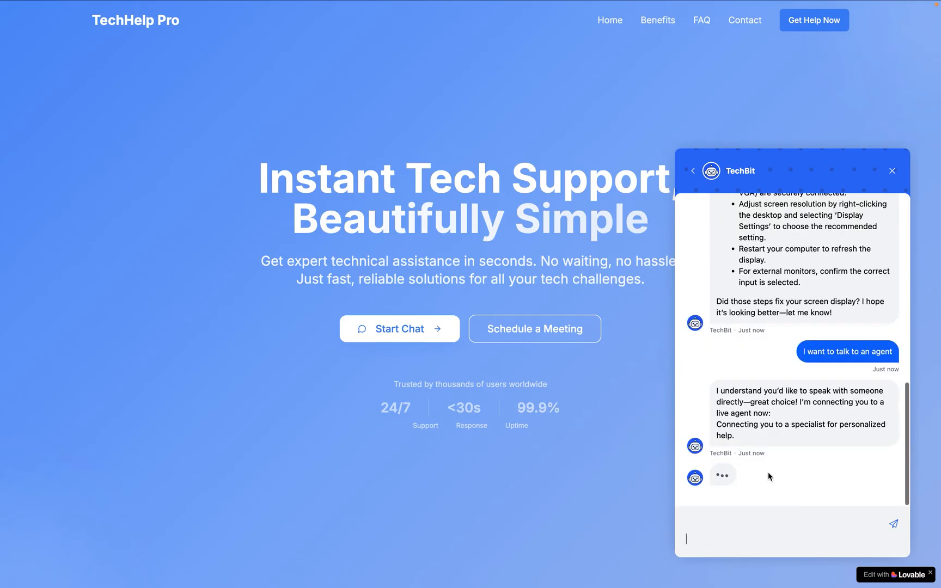
# Send the message "ok" in the TechBit chat
pyautogui.write('ok')
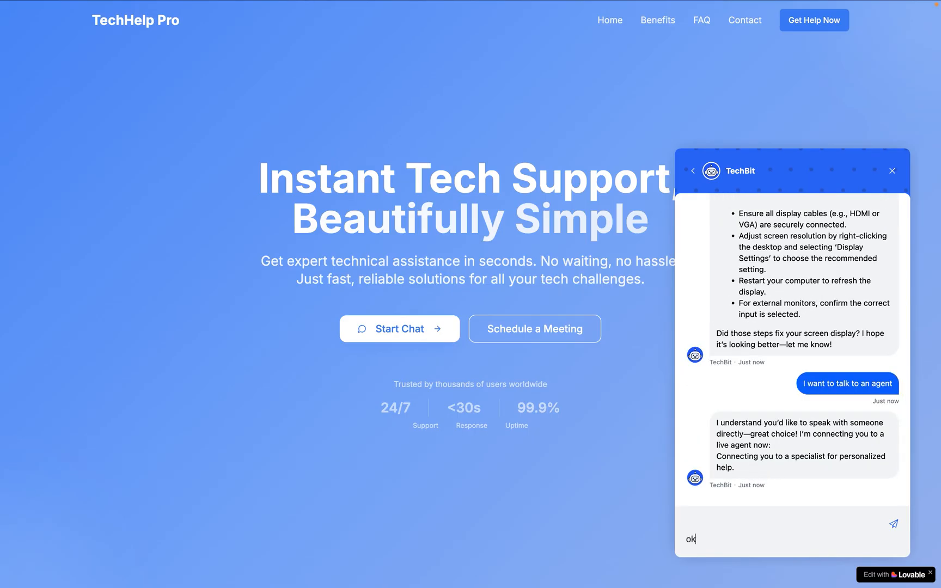
pyautogui.press('Return')
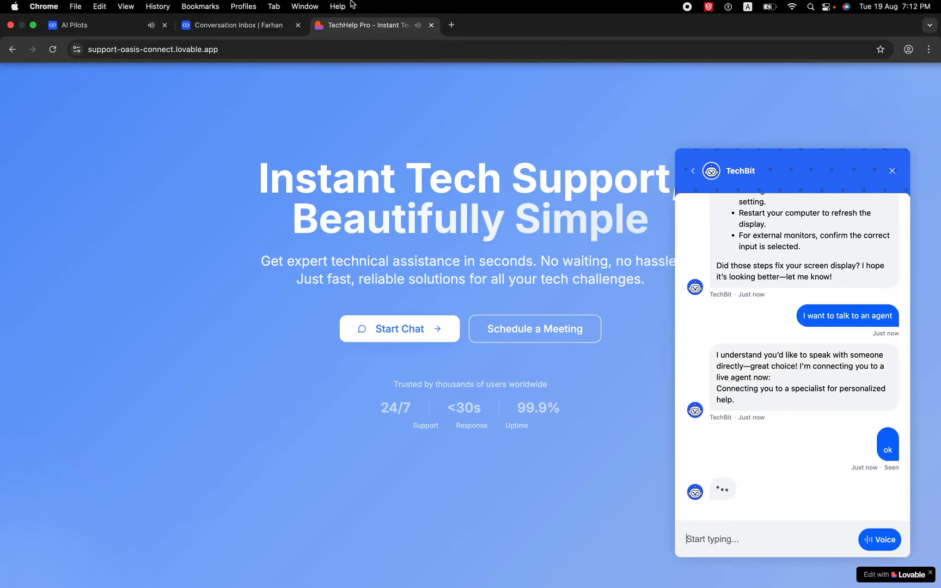
# Switch to the Salesmate Conversation Inbox, open the newest visitor conversation and assign it to yourself
pyautogui.click(228, 25)
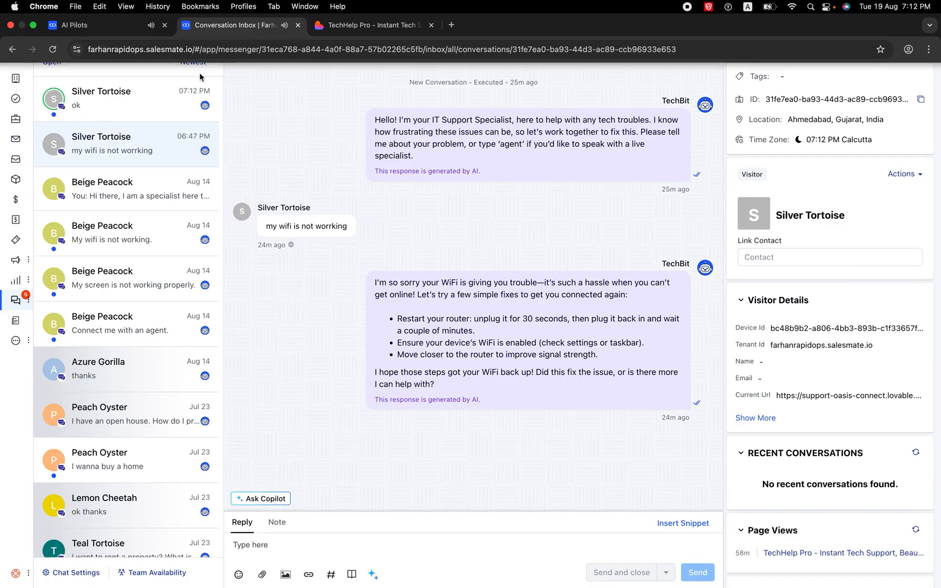
pyautogui.click(138, 109)
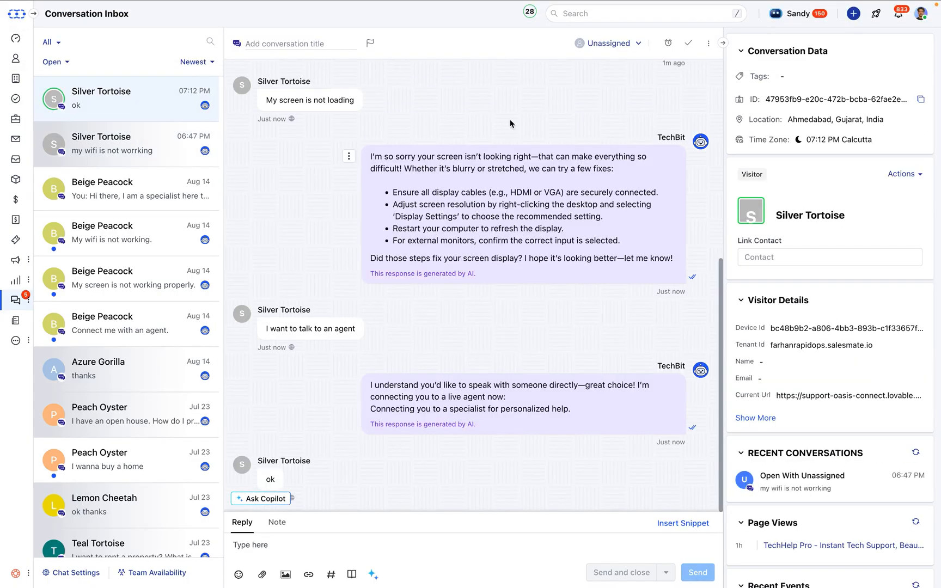
pyautogui.click(611, 48)
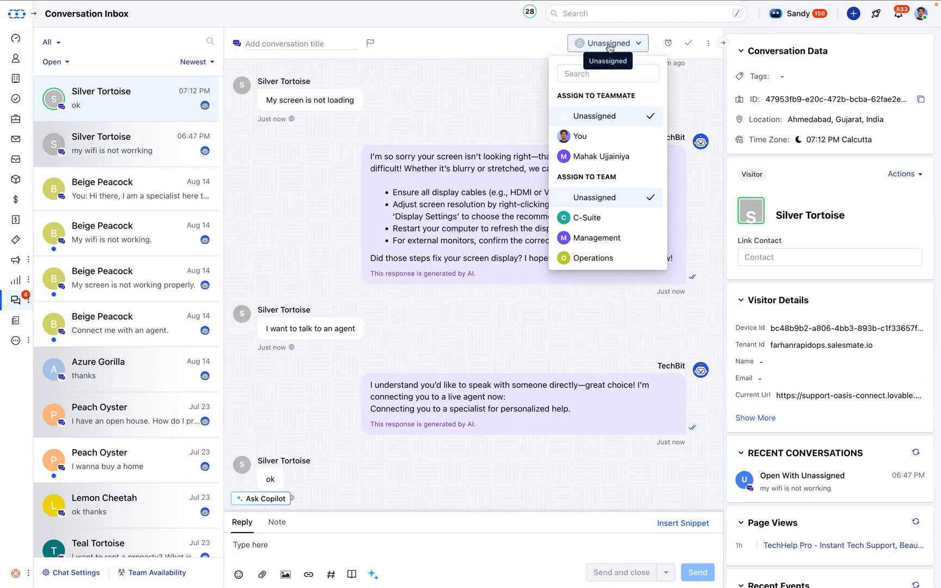
pyautogui.click(392, 193)
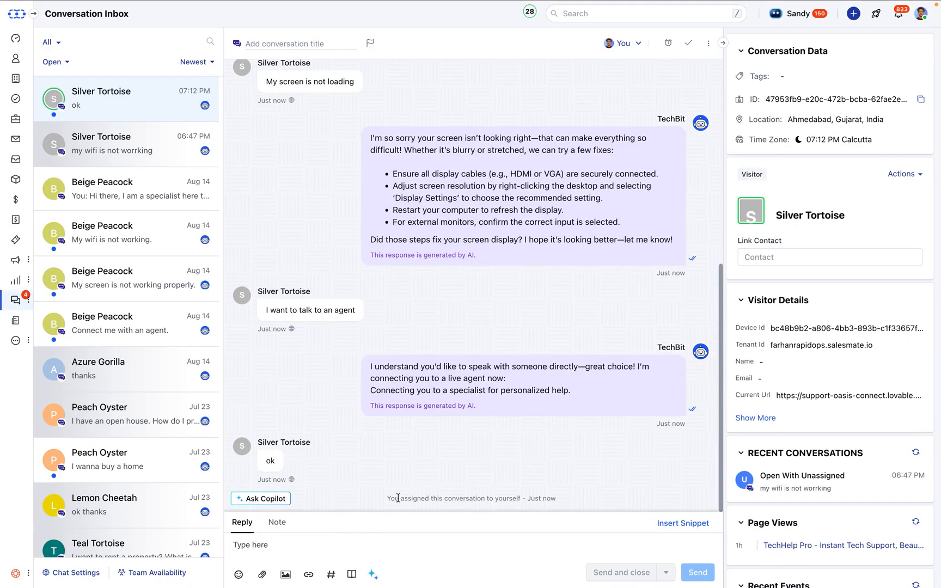
# Review the assigned conversation's history, from the self-assignment note and TechBit's handoff message back to the first WiFi question
pyautogui.moveTo(398, 498); pyautogui.dragTo(502, 498)
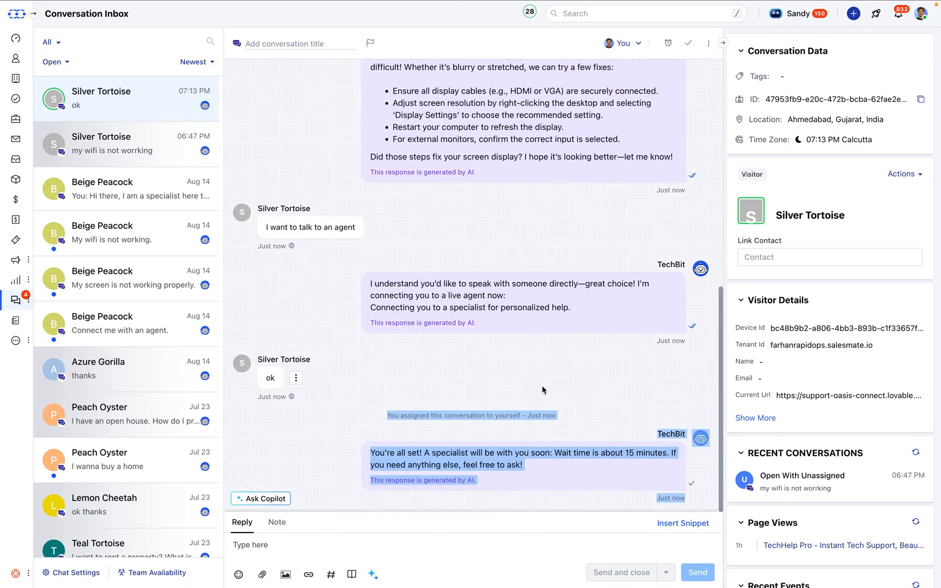
pyautogui.click(541, 390)
pyautogui.scroll(2, 449, 348)
pyautogui.scroll(6, 449, 349)
pyautogui.scroll(2, 449, 345)
pyautogui.scroll(1, 448, 346)
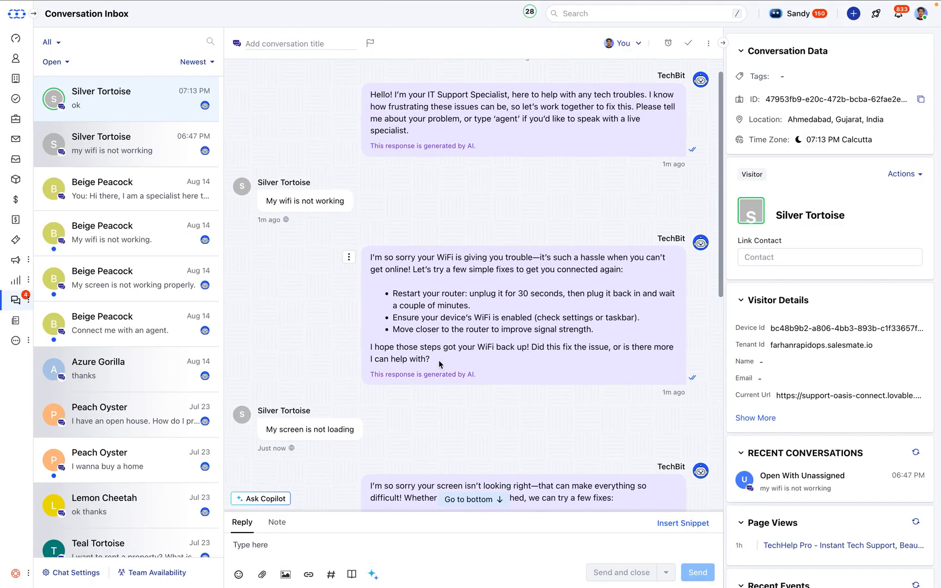
pyautogui.scroll(-1, 440, 364)
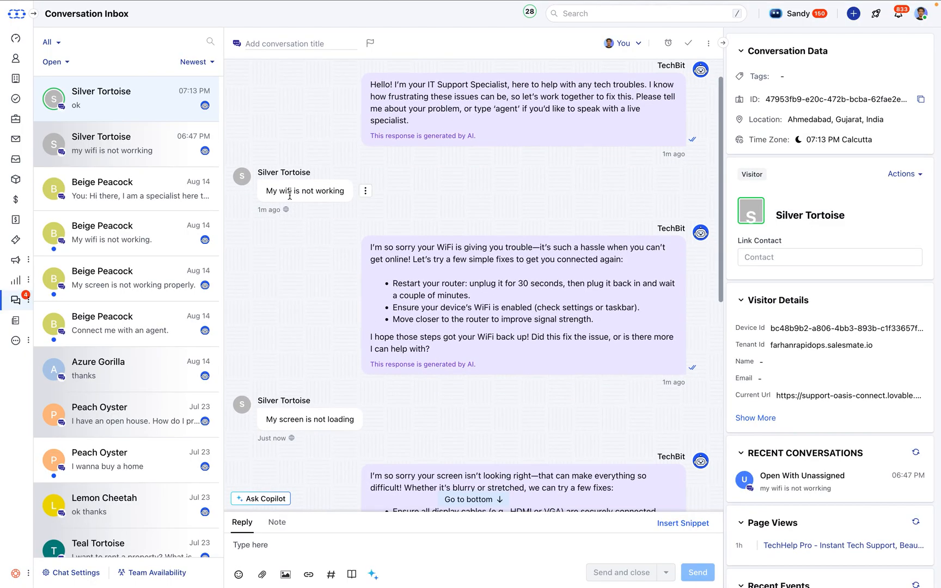
pyautogui.scroll(-8, 290, 196)
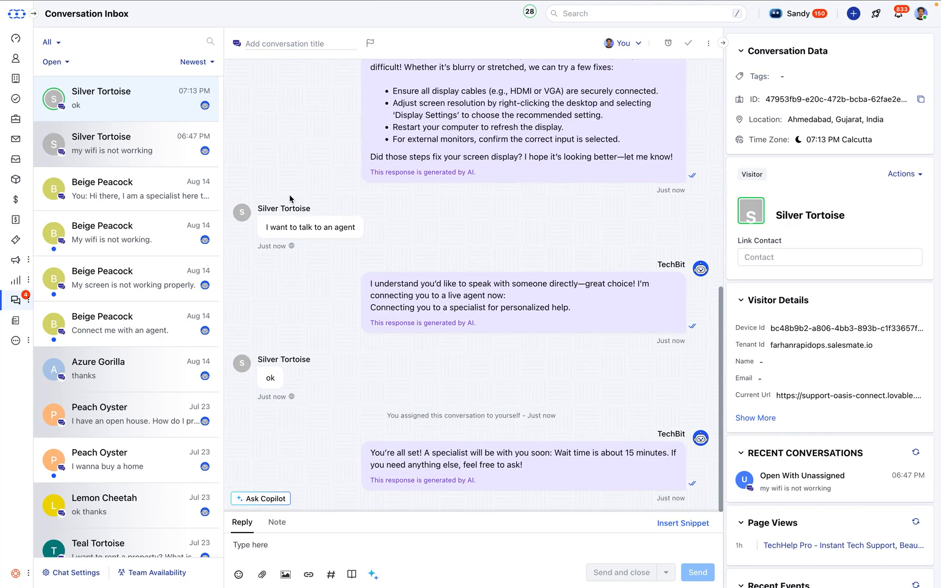
# Send the visitor the live-agent reply "Hi there" and switch to the TechHelp Pro website chat to view it
pyautogui.click(336, 539)
pyautogui.write('Hi')
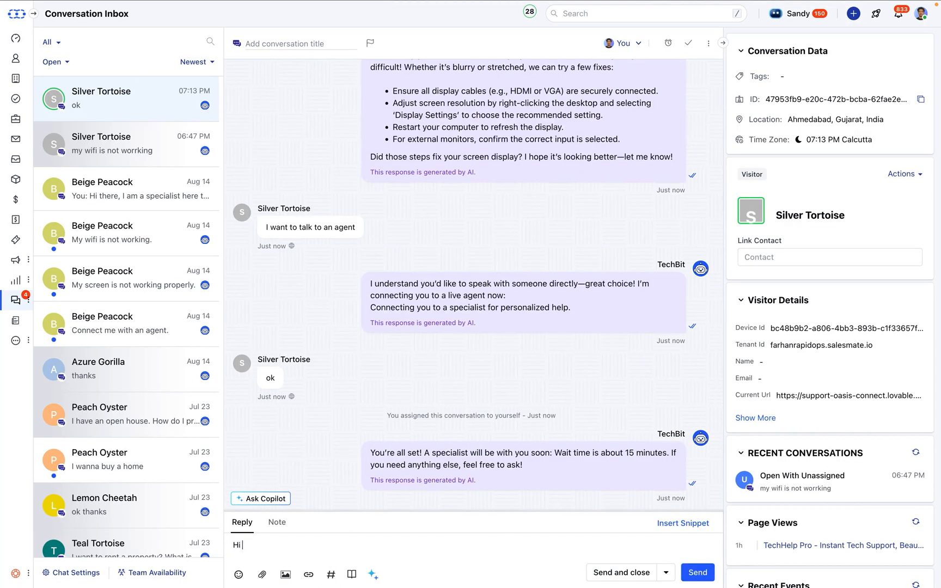
pyautogui.write(' therer')
pyautogui.hotkey('shift', 'Return')
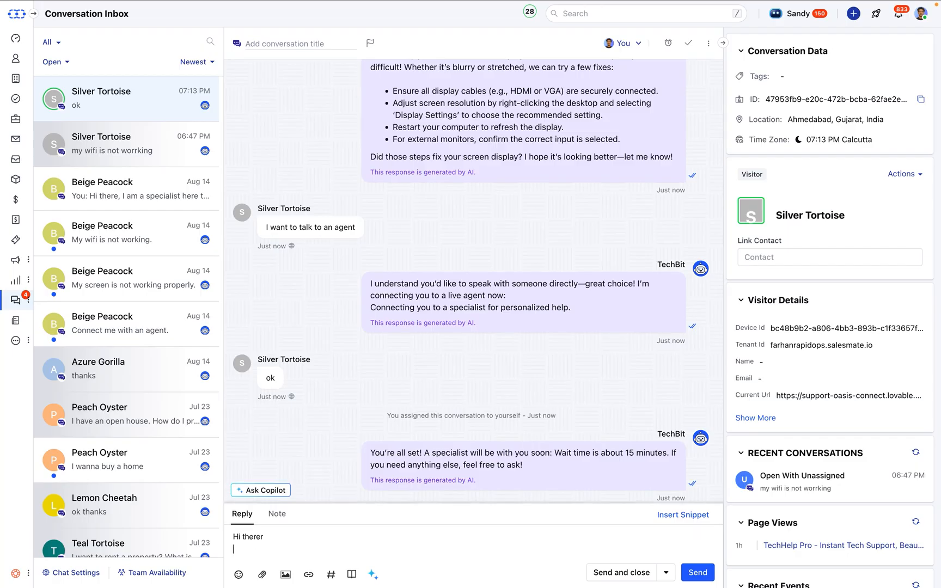
pyautogui.press('BackSpace')
pyautogui.press('BackSpace')
pyautogui.hotkey('shift', 'Return')
pyautogui.hotkey('shift', 'Return')
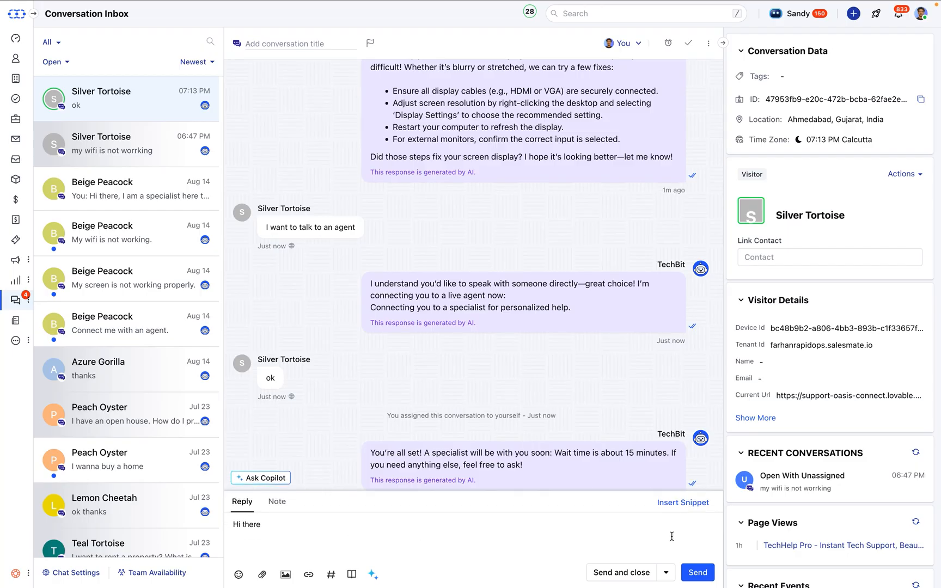
pyautogui.click(711, 575)
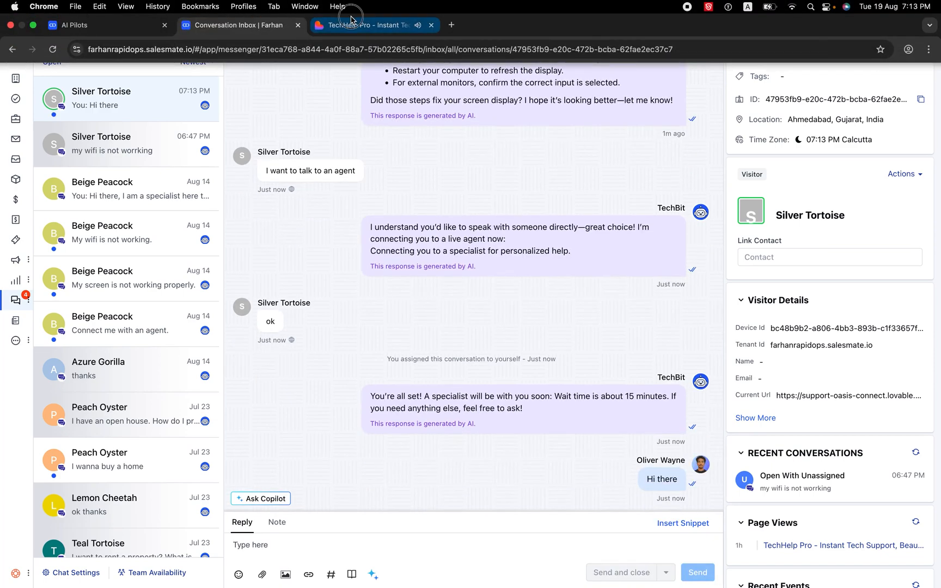
pyautogui.click(359, 12)
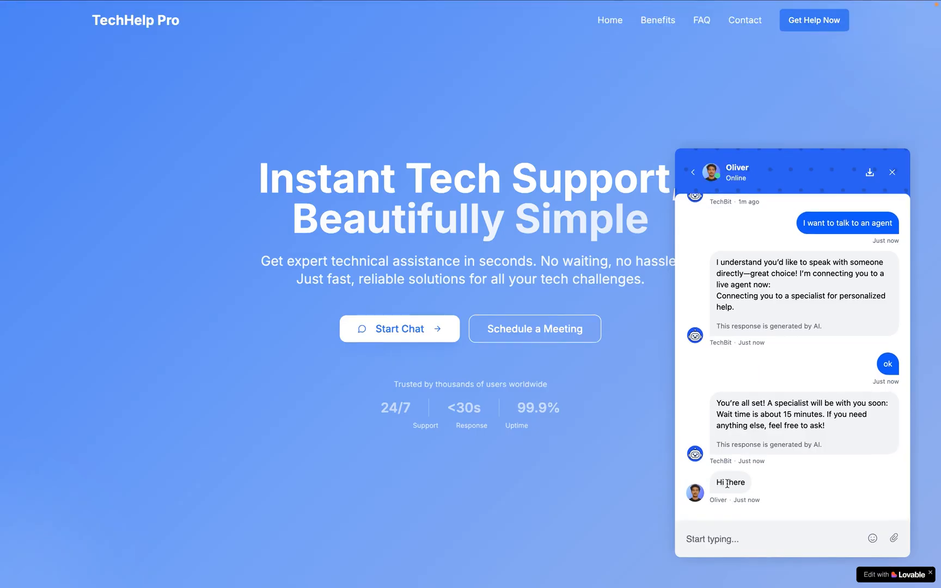